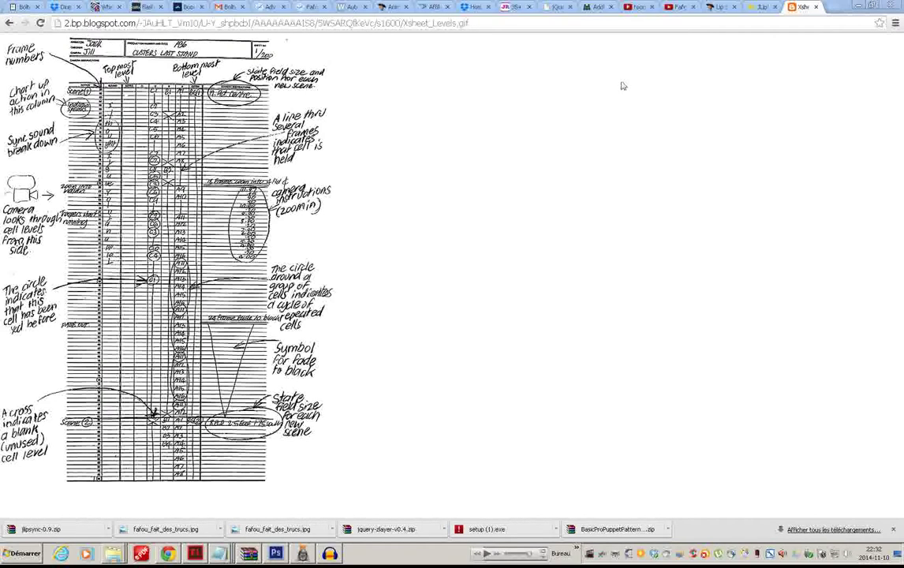
Step: View the JLipSync download page on Soft112 and highlight its download heading
click(757, 9)
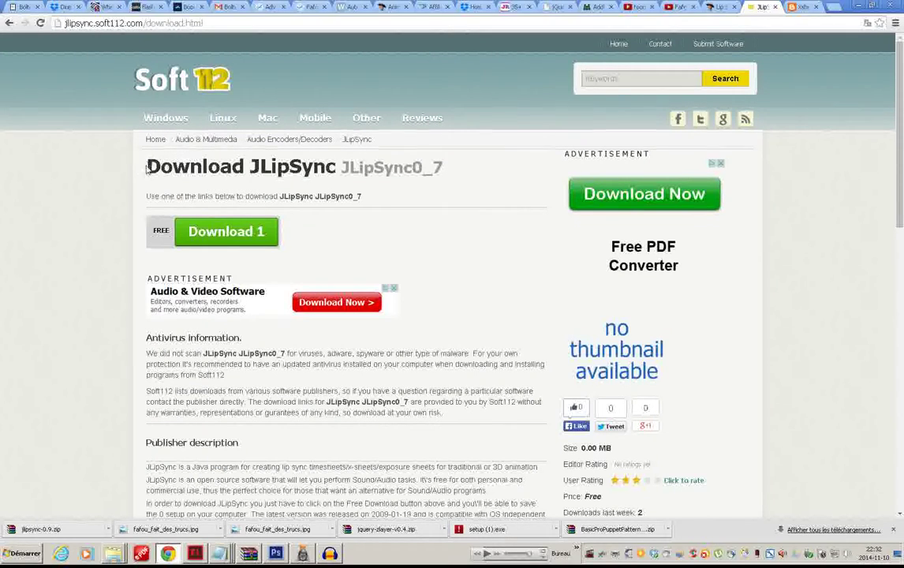
drag(136, 155, 448, 175)
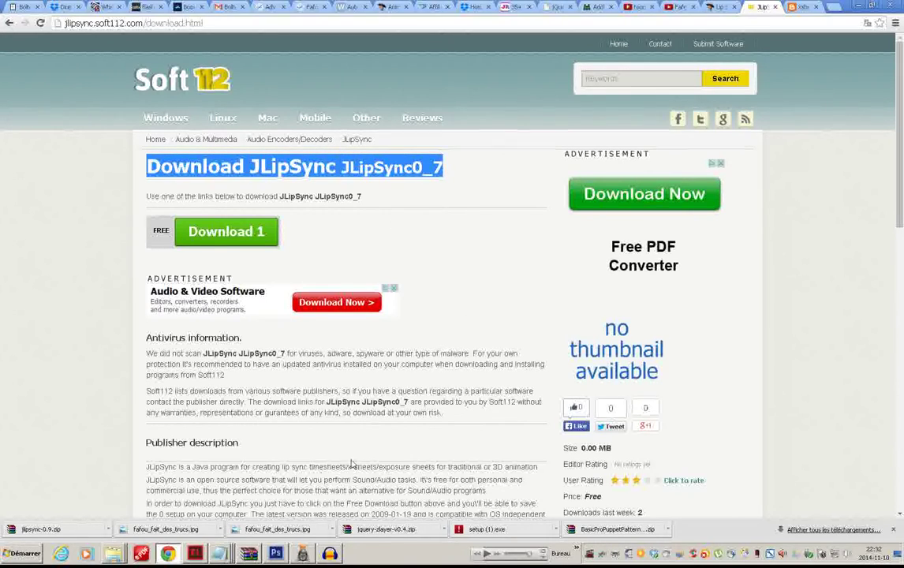
click(446, 170)
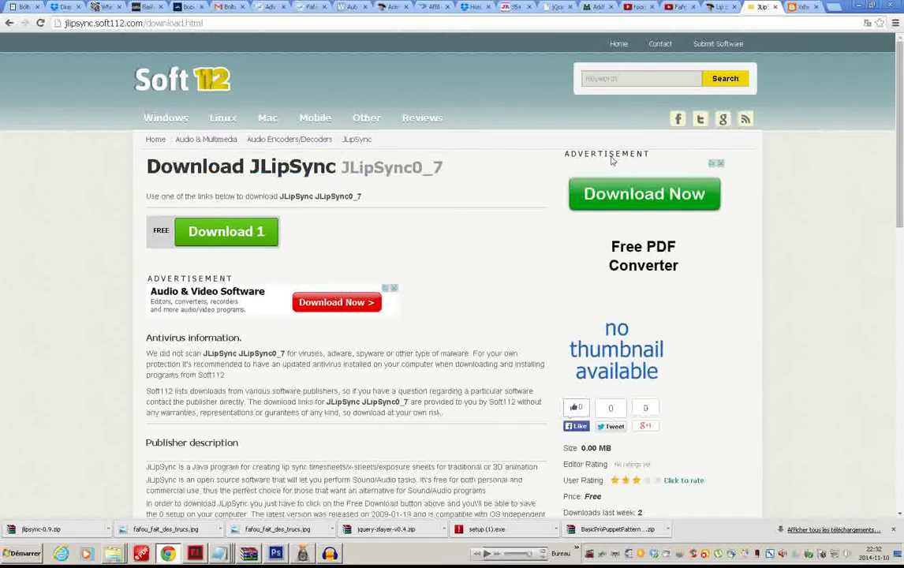
Step: Open the jLipSunc folder and launch the JLipSync executable from it
mouse_move(113, 553)
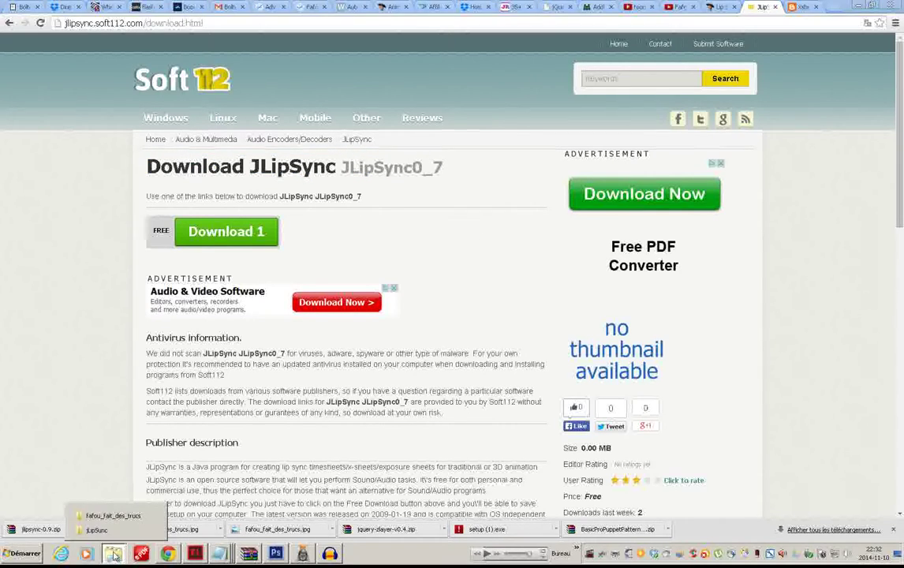
click(115, 532)
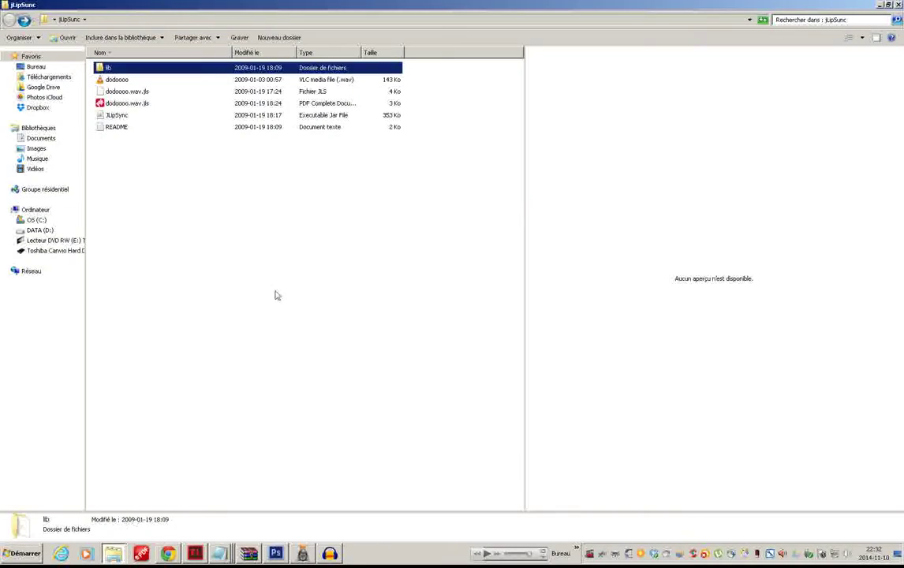
click(103, 118)
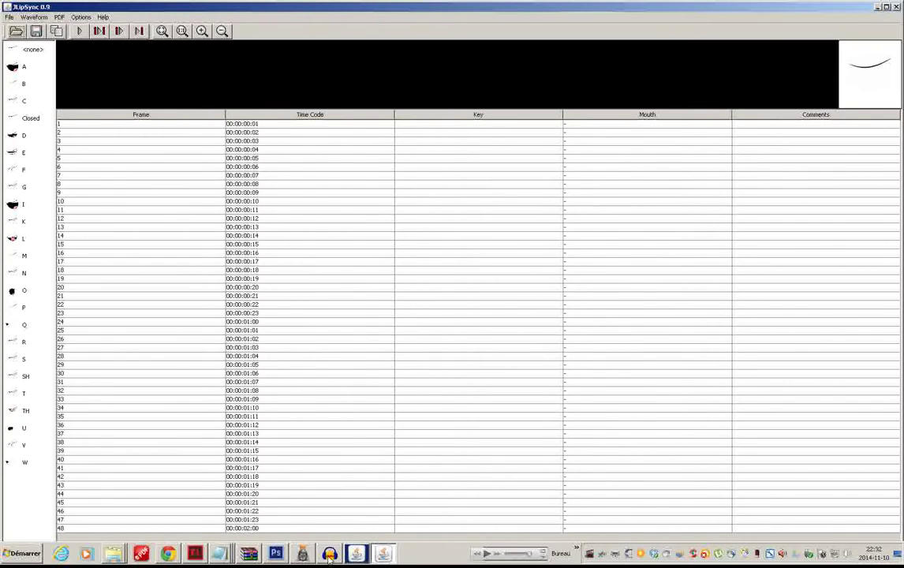
Step: Switch to the Audacity project fafou_fait_des_trucs and record a mono voice clip about 3 seconds long
click(330, 554)
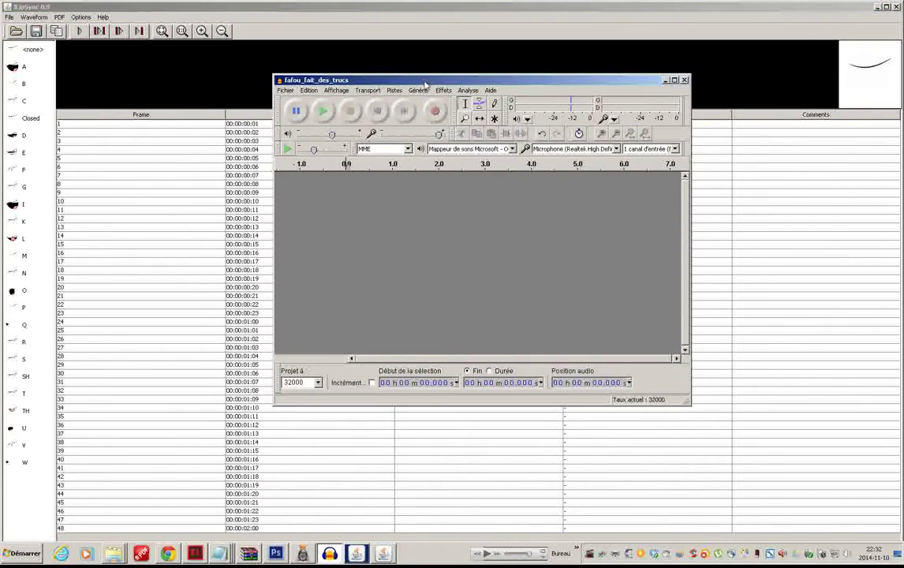
drag(425, 84, 285, 70)
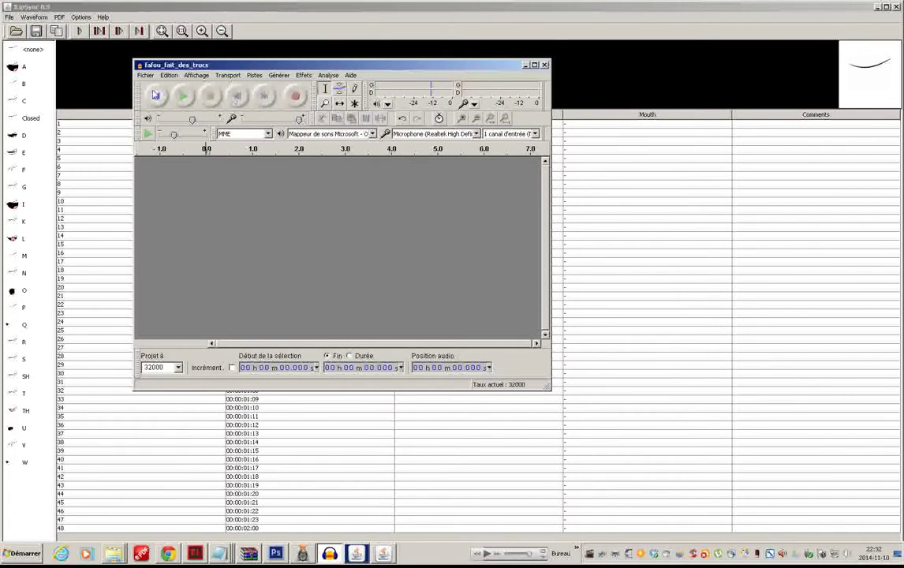
click(156, 96)
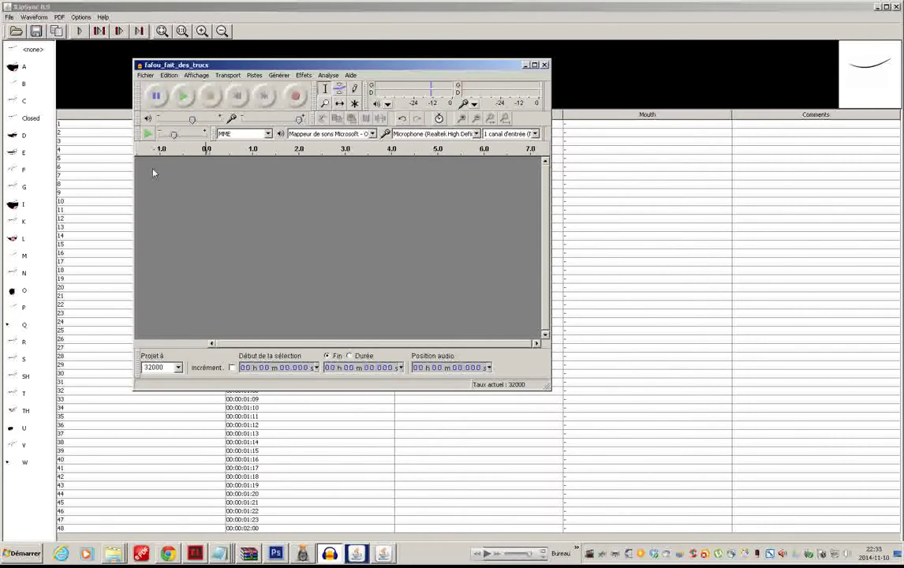
click(297, 101)
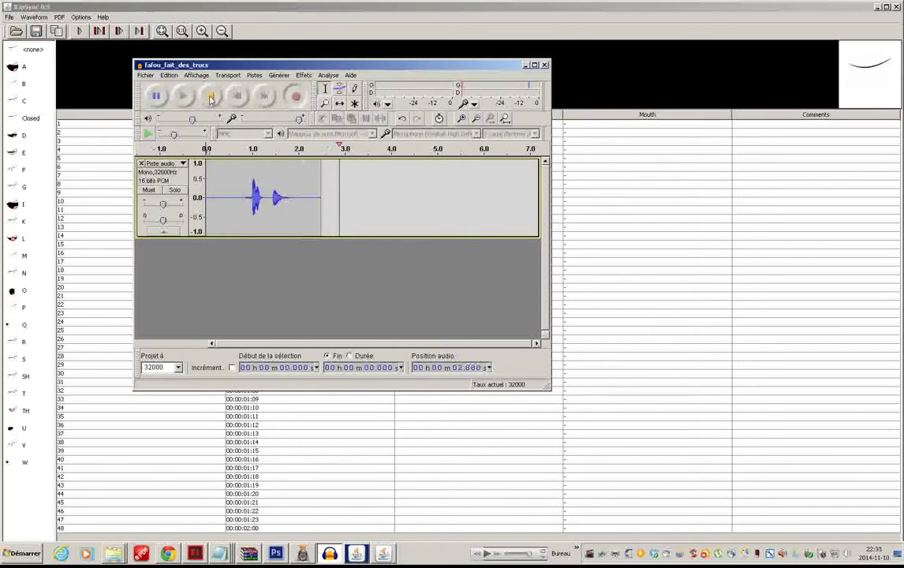
key(space)
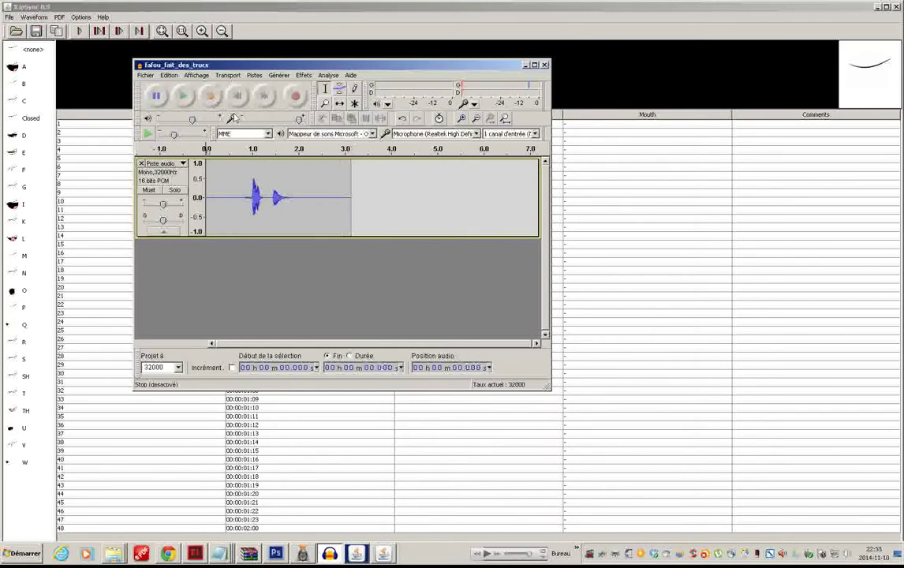
Step: Select the entire recorded voice clip and play it back
click(216, 190)
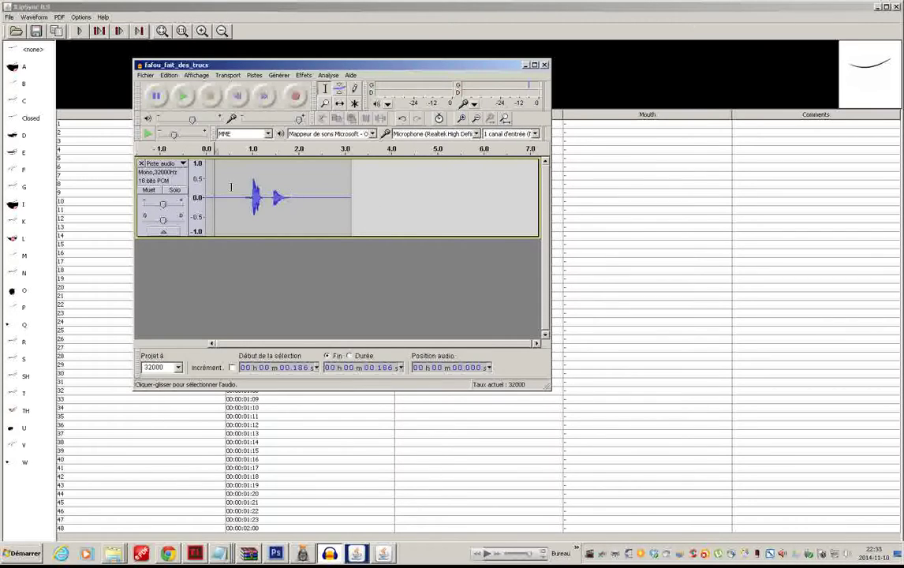
drag(364, 197, 197, 193)
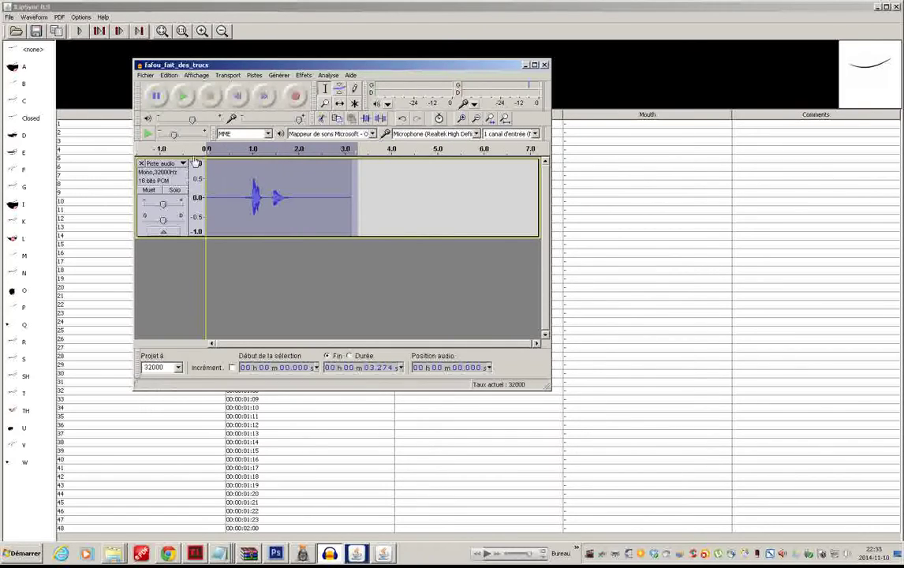
click(186, 99)
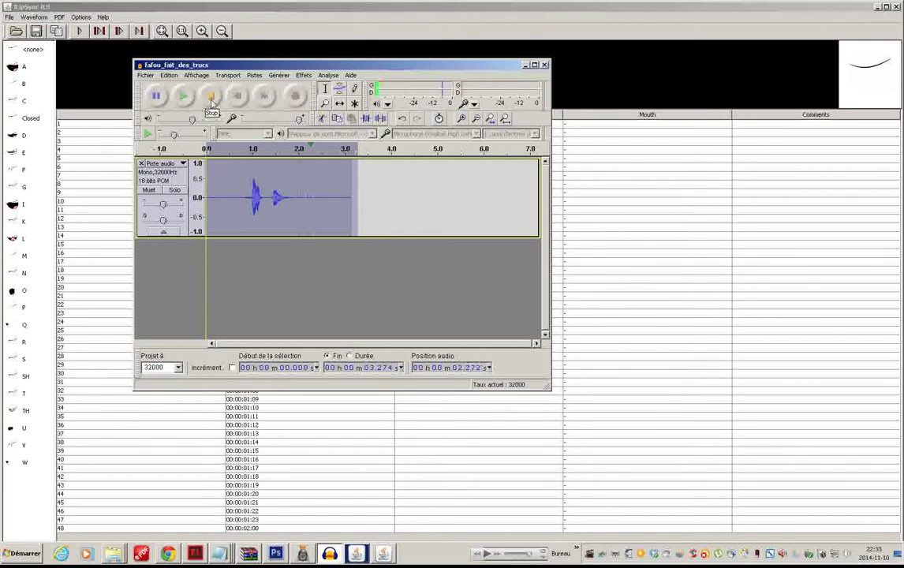
click(397, 204)
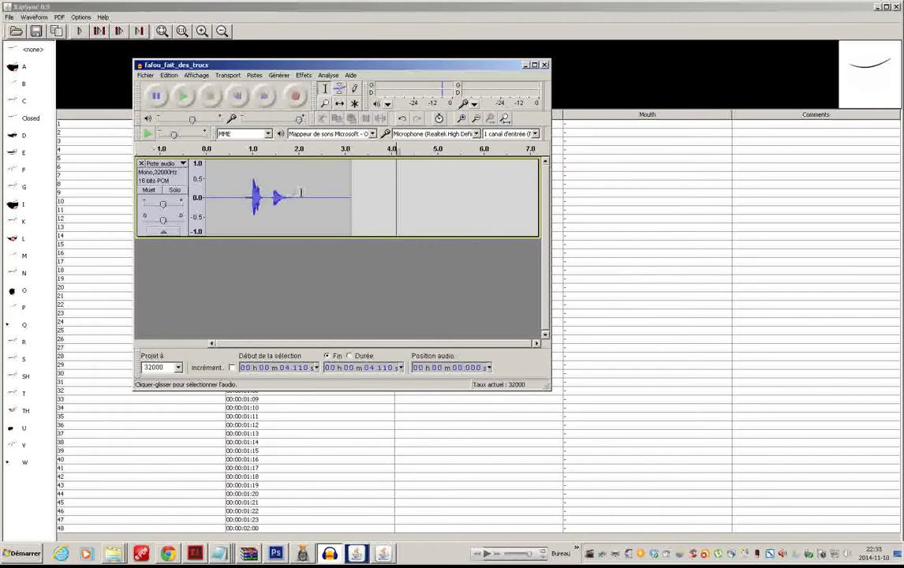
drag(298, 196, 322, 197)
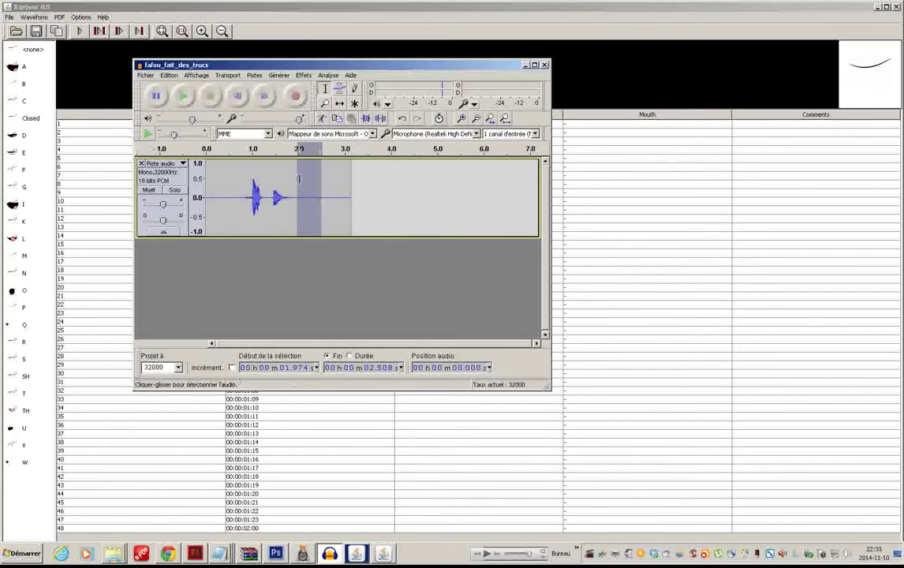
click(304, 75)
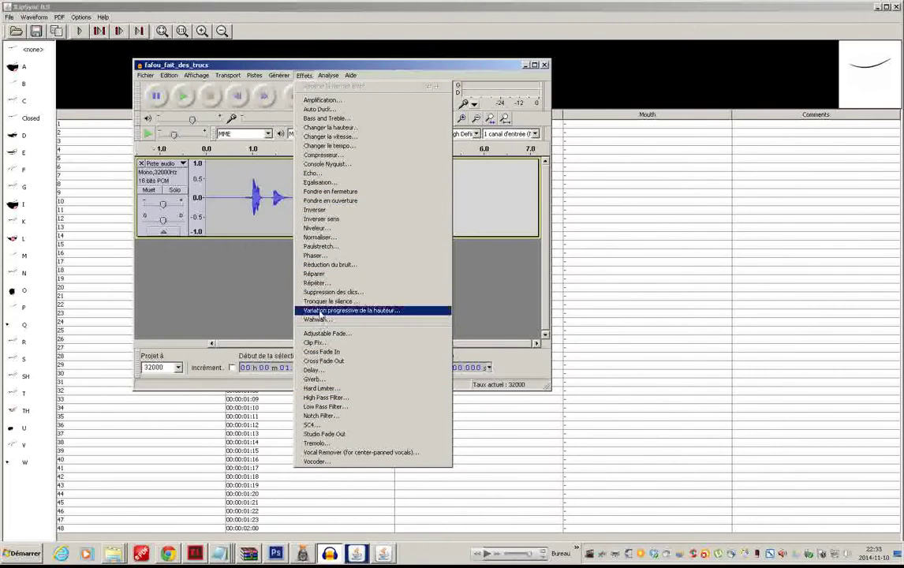
click(324, 266)
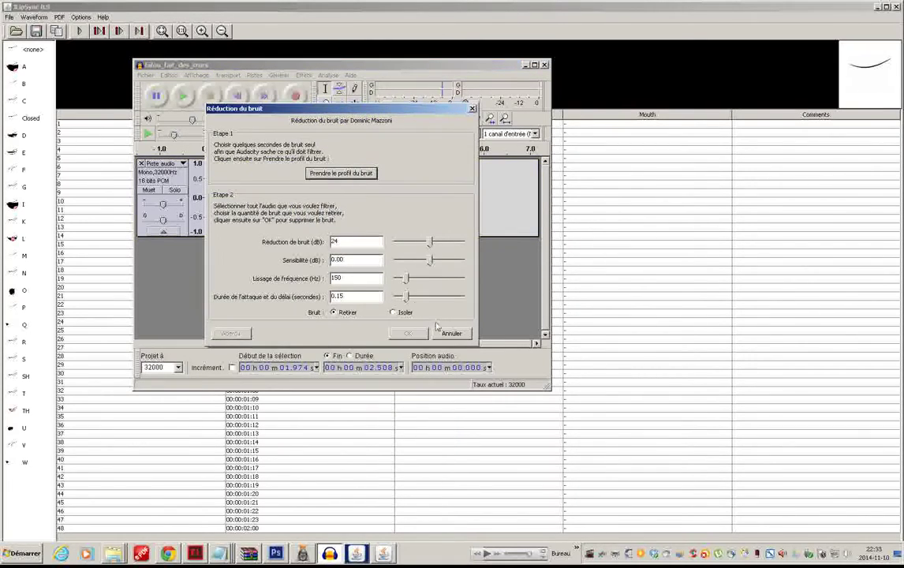
click(343, 145)
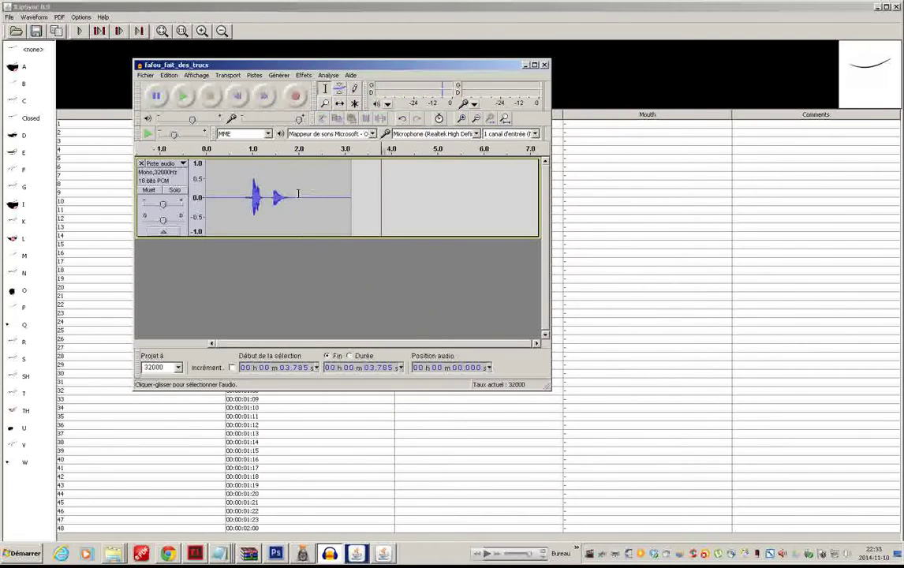
Step: Select the silent section from about 2.0 to 2.7 seconds and capture its noise profile for Noise Reduction
drag(298, 195, 332, 201)
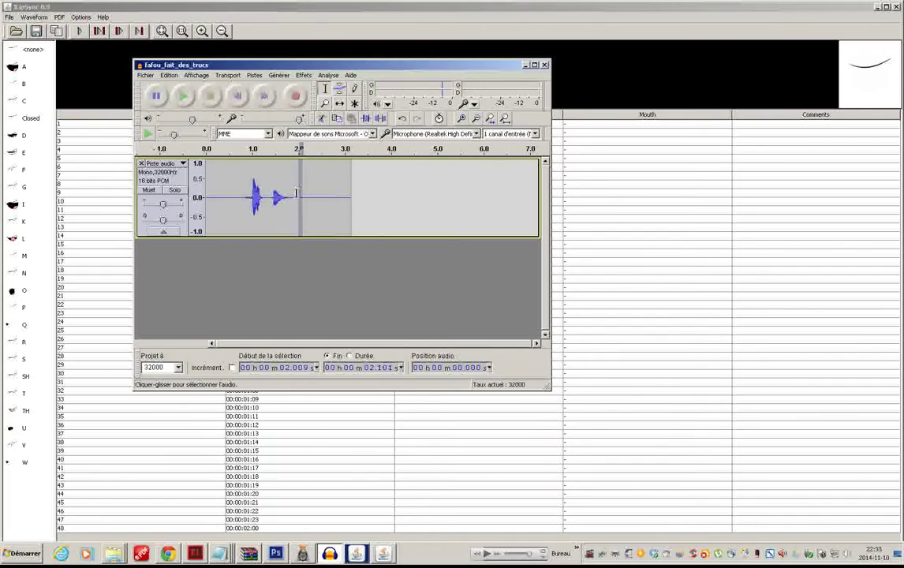
click(183, 96)
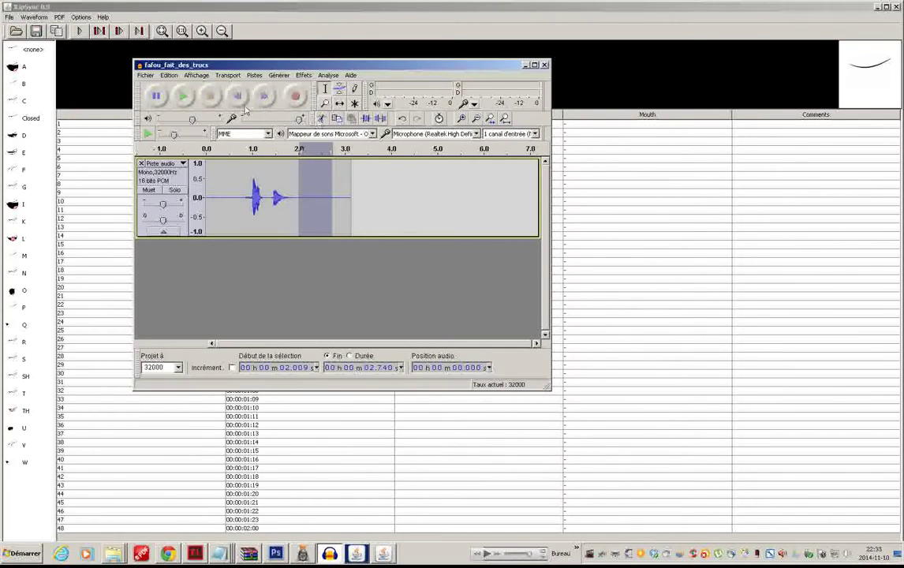
click(254, 75)
mouse_move(303, 76)
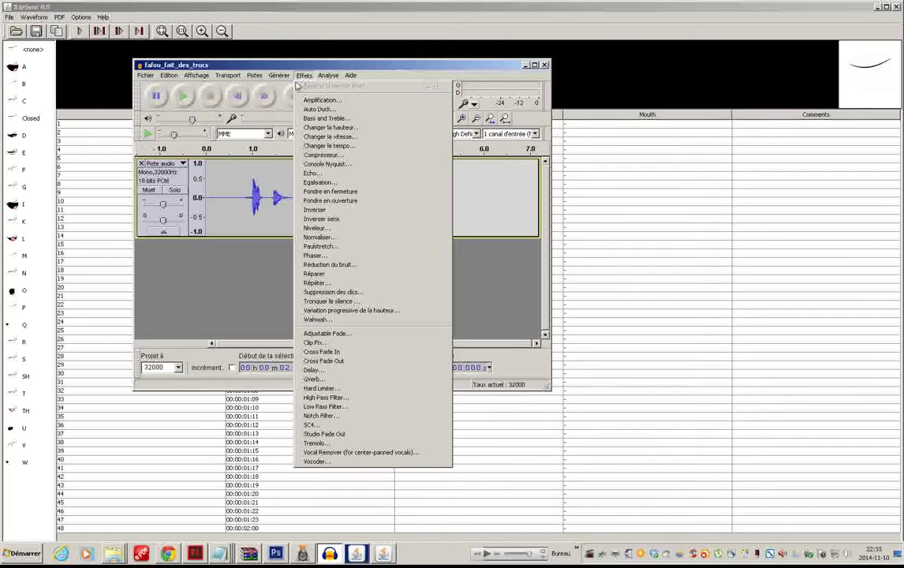
click(334, 267)
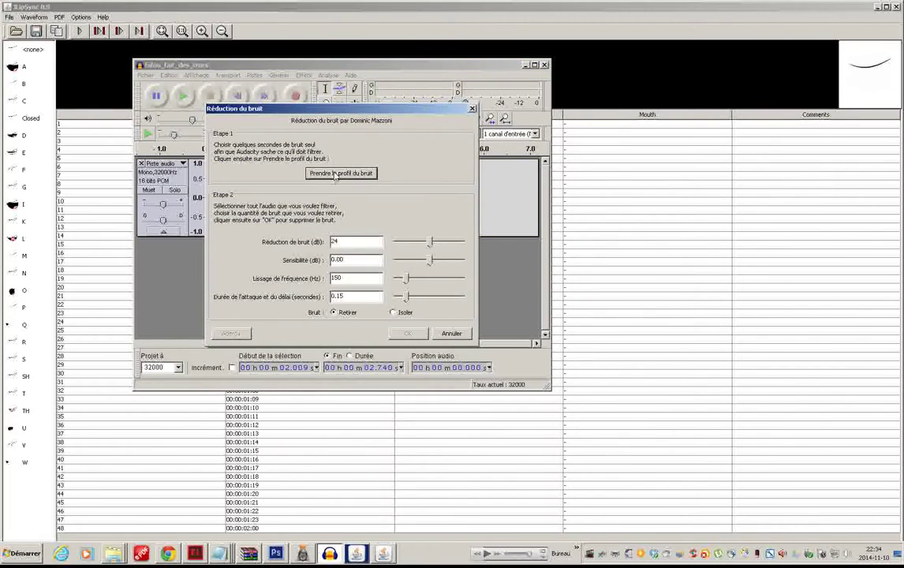
click(340, 173)
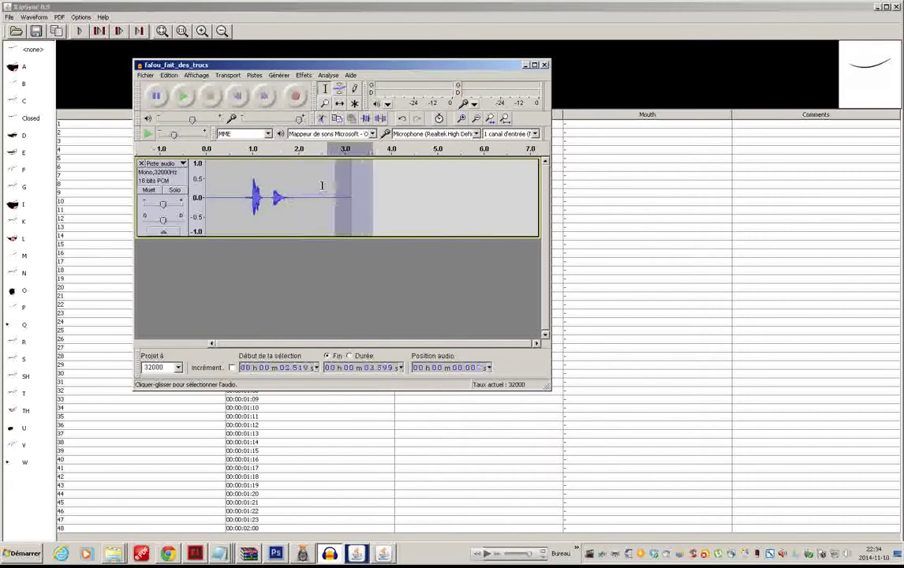
Step: Apply Noise Reduction to the entire voice track with 24 dB reduction, 0.00 dB sensitivity, 150 Hz smoothing and 0.15 s attack
click(162, 168)
click(278, 74)
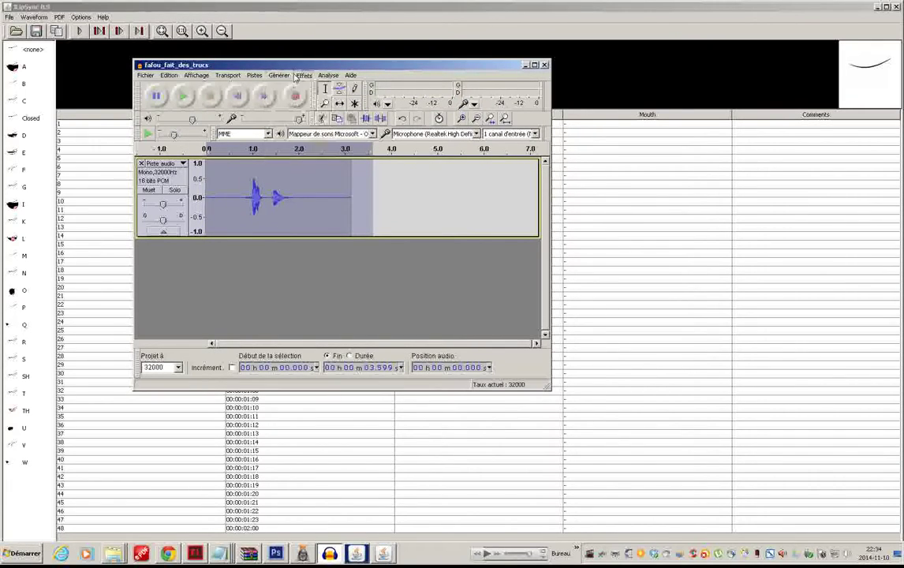
click(304, 75)
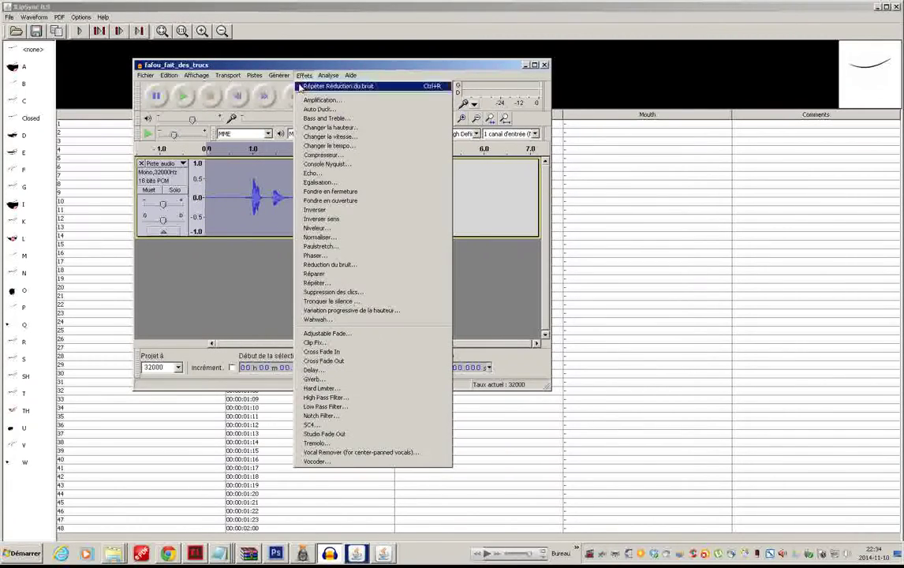
click(322, 266)
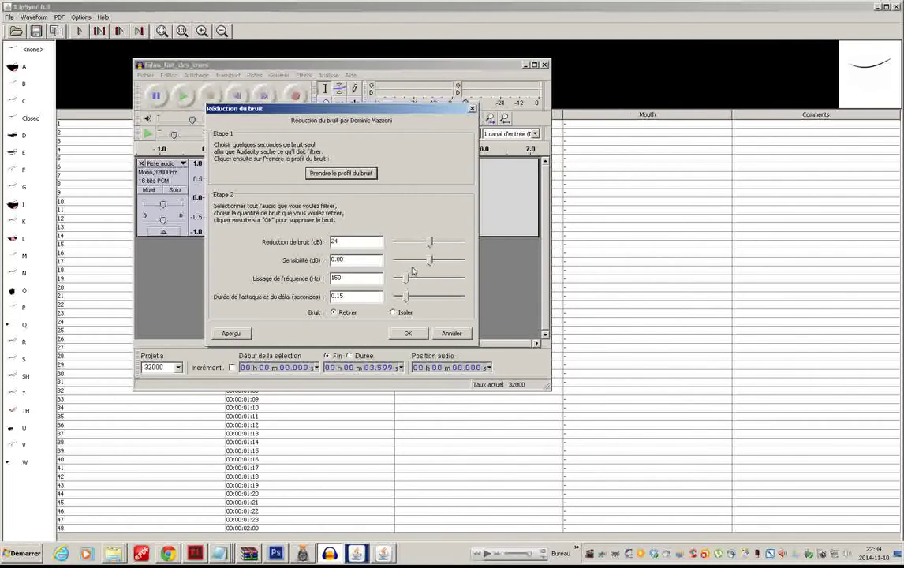
click(406, 333)
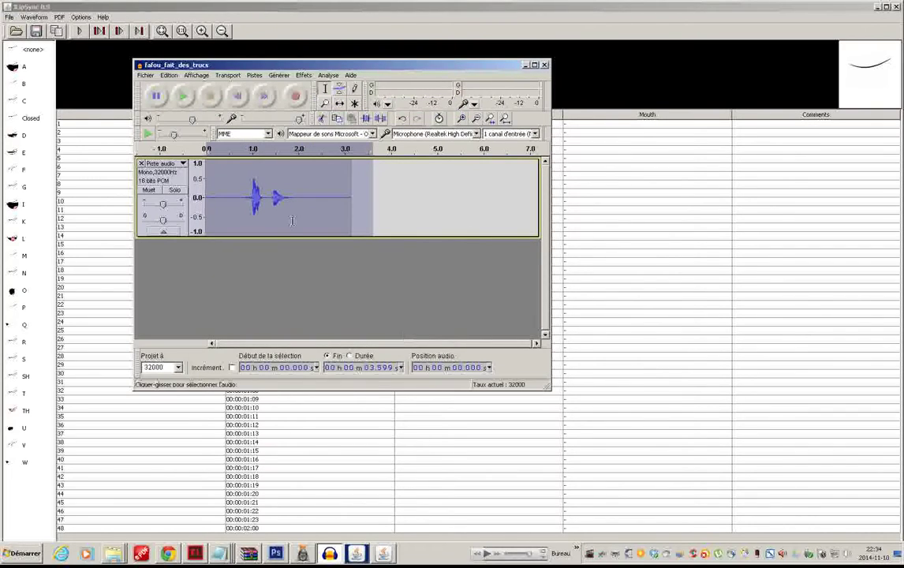
Step: Play back the voice recording from just before the first spoken sound to check the noise reduction
click(243, 192)
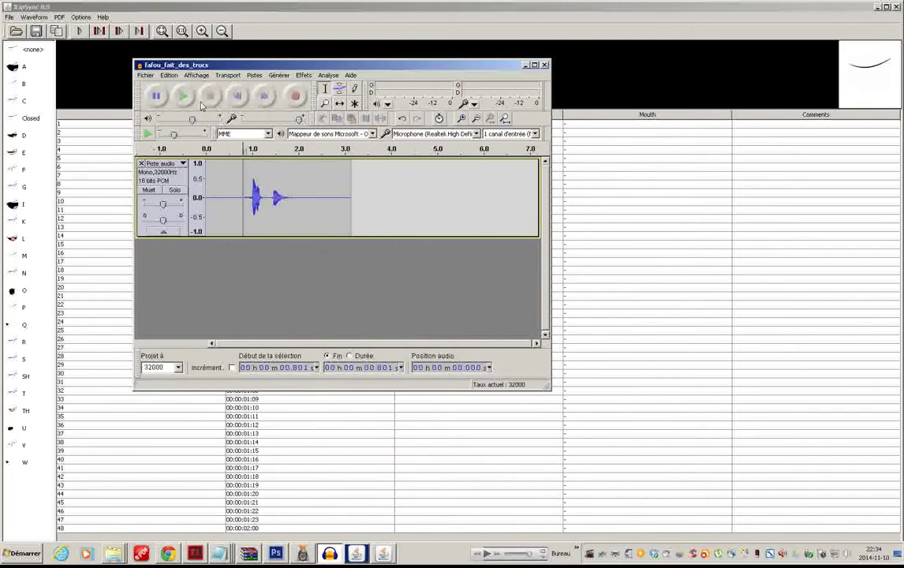
click(181, 96)
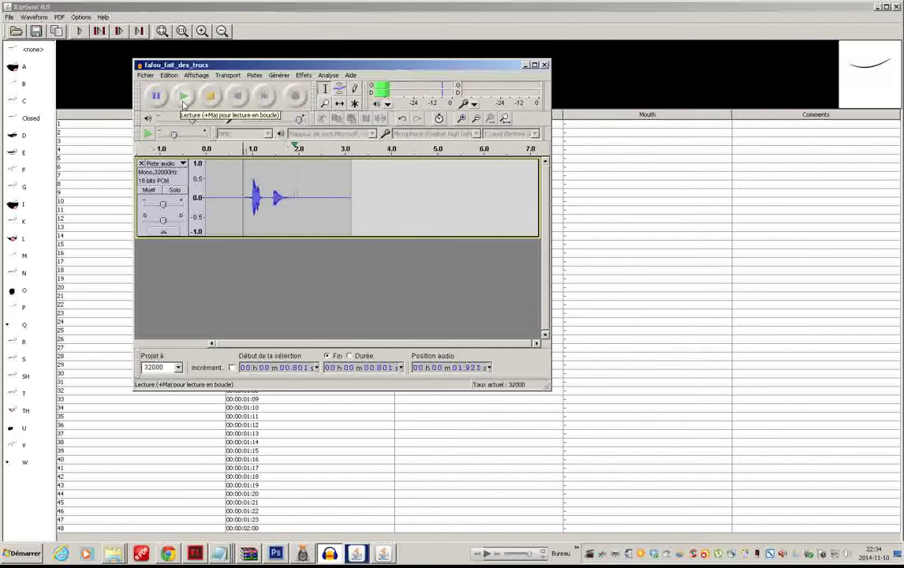
click(224, 196)
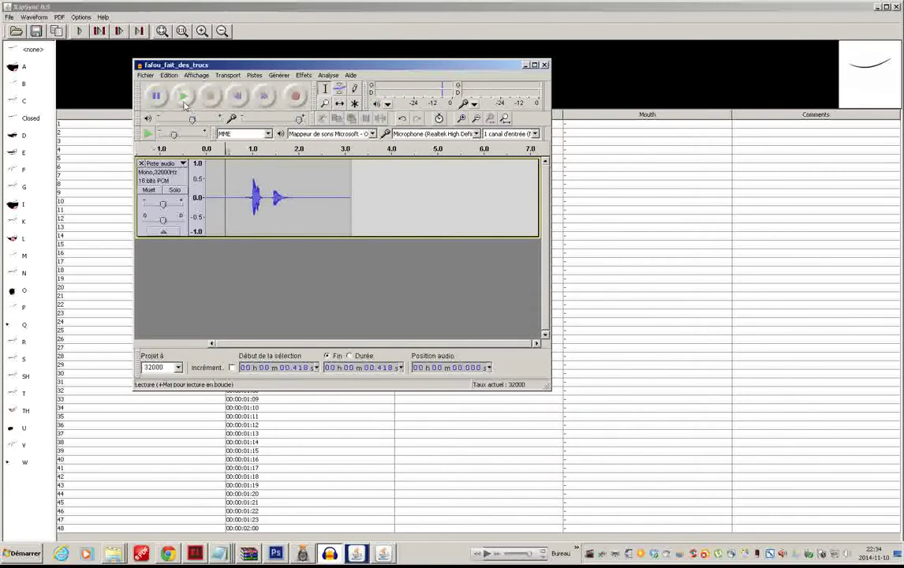
Step: Select the entire voice clip and export it as fafou_fait_des_trucs_HD in the other uncompressed formats type, leaving the metadata empty
drag(390, 188, 148, 77)
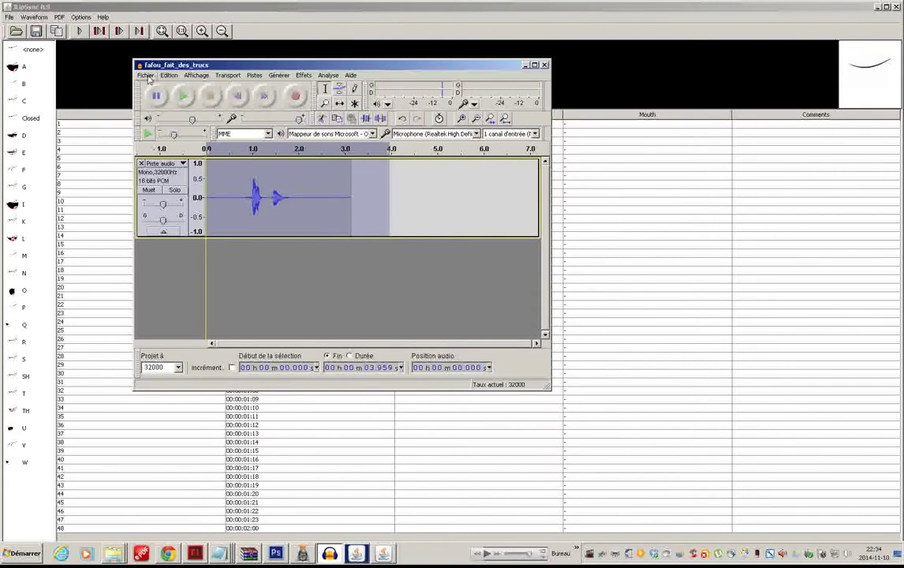
click(147, 77)
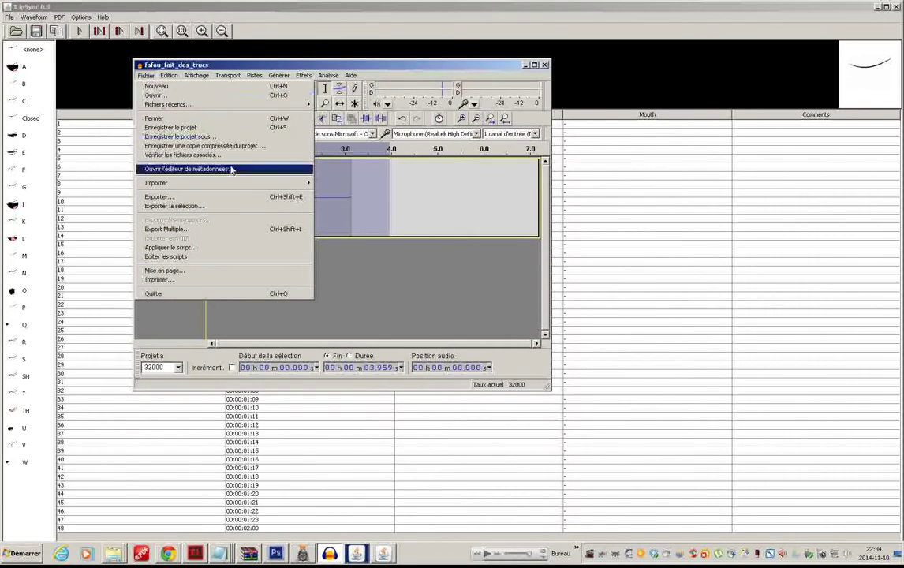
click(217, 198)
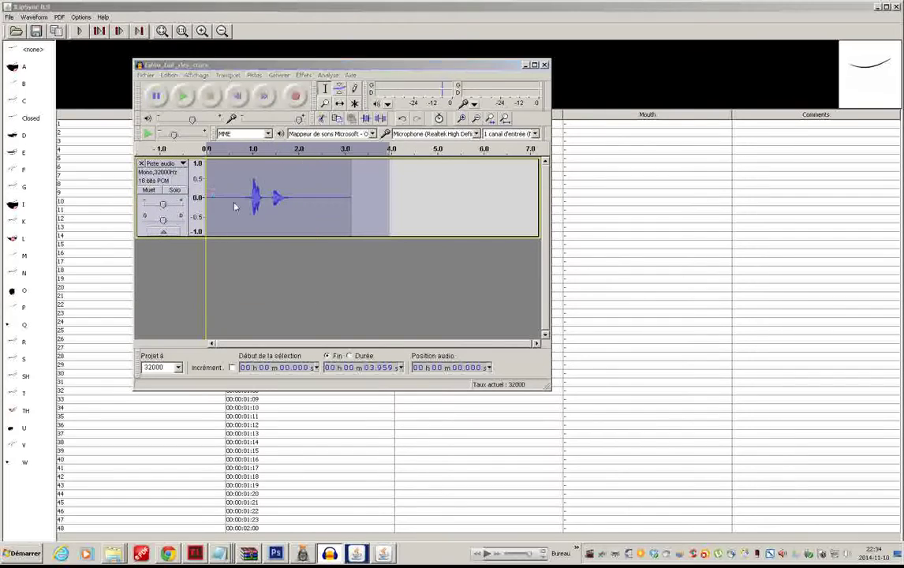
click(313, 260)
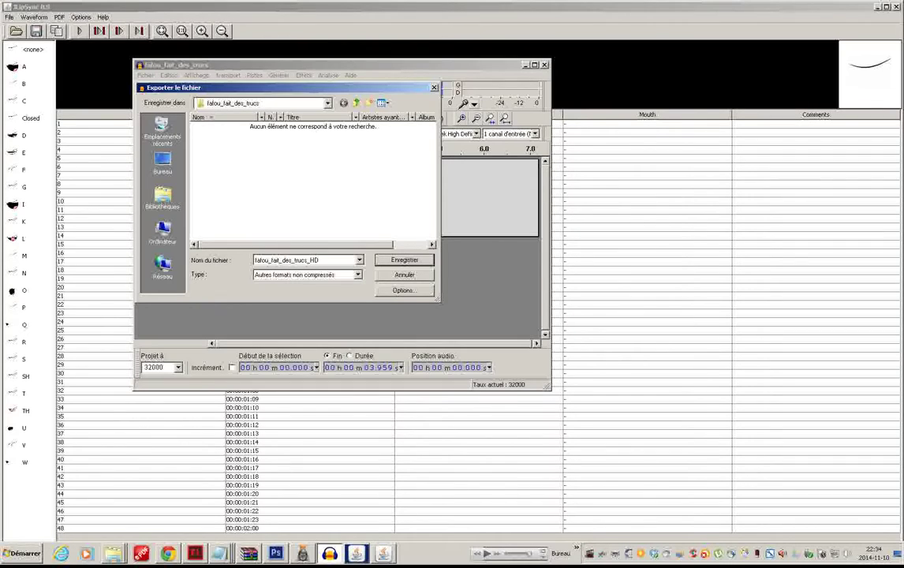
drag(331, 260, 247, 255)
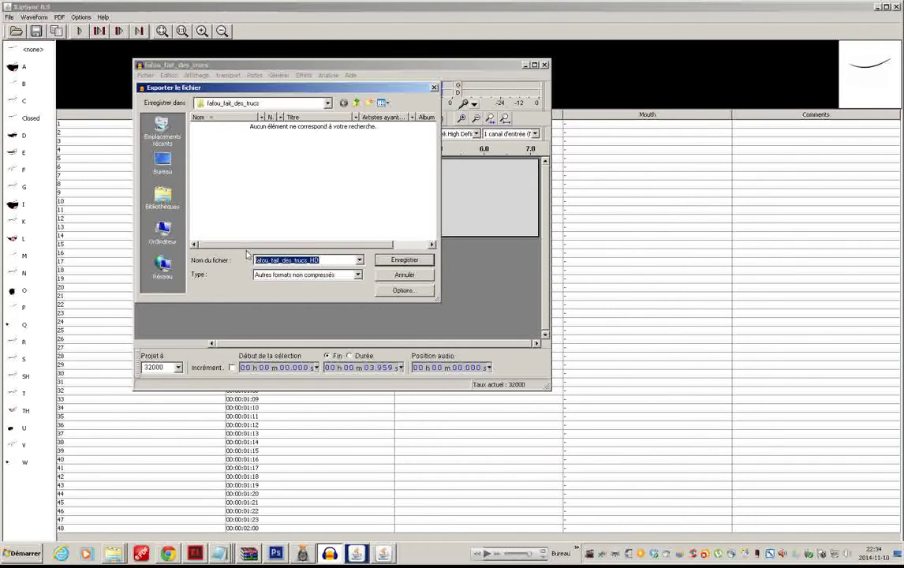
click(390, 262)
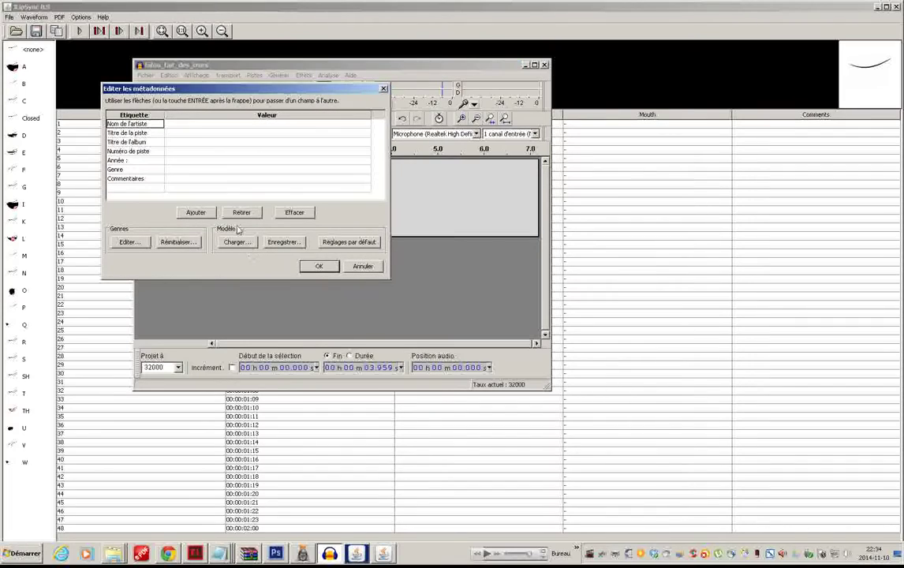
click(319, 267)
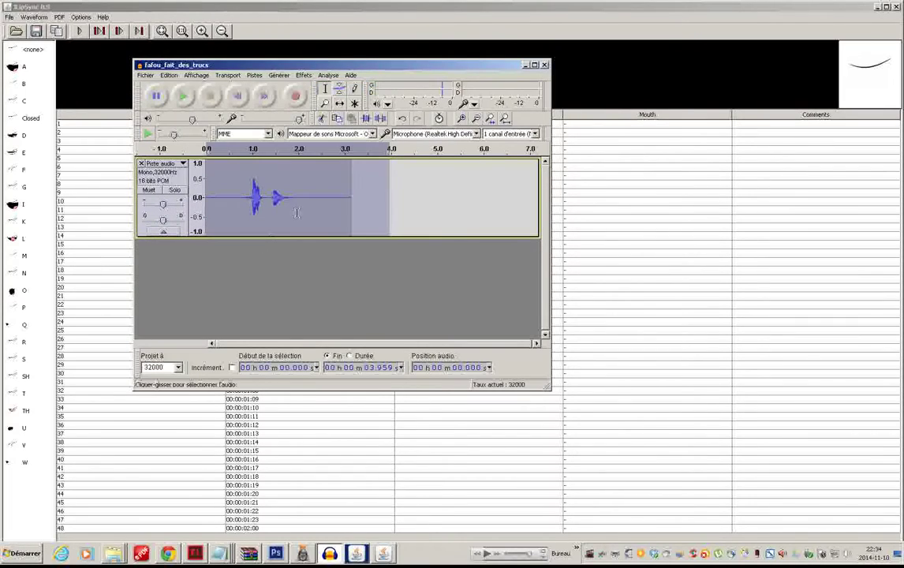
Step: Switch to JLipSync and open the audio file fafou_fait_des_trucs_HD.wav
click(626, 80)
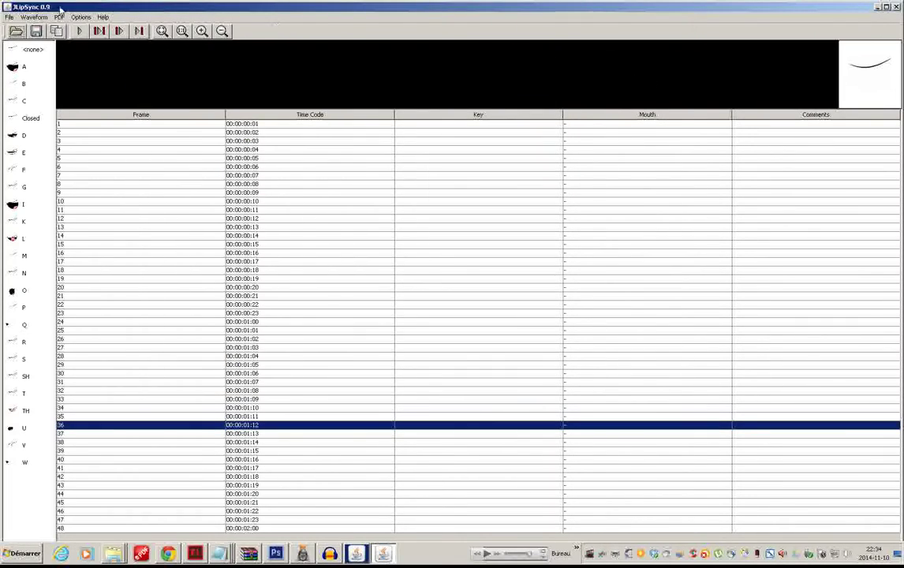
click(9, 17)
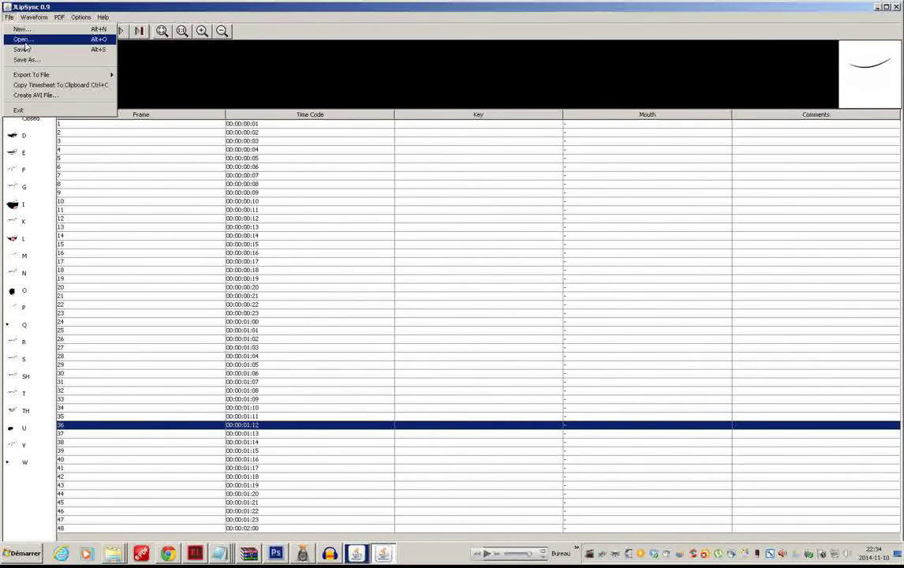
click(24, 39)
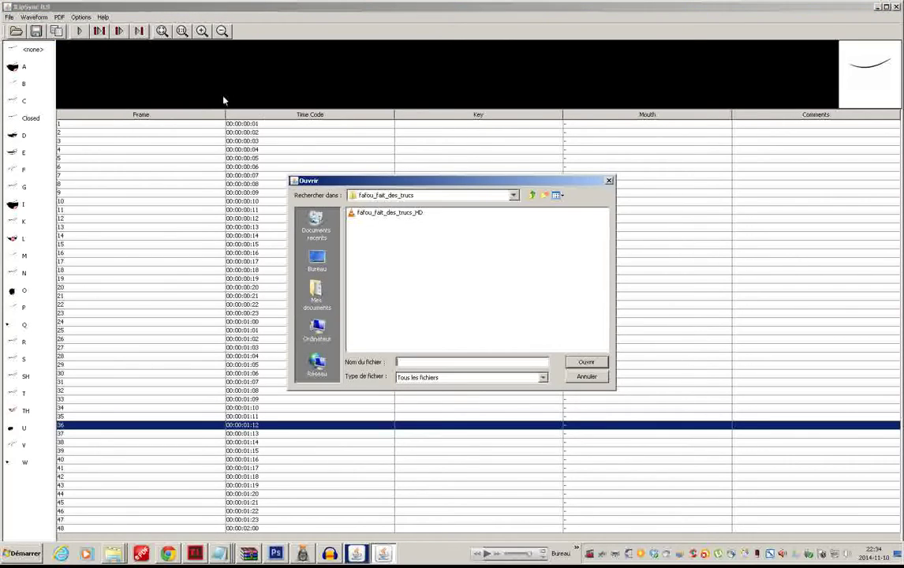
click(377, 215)
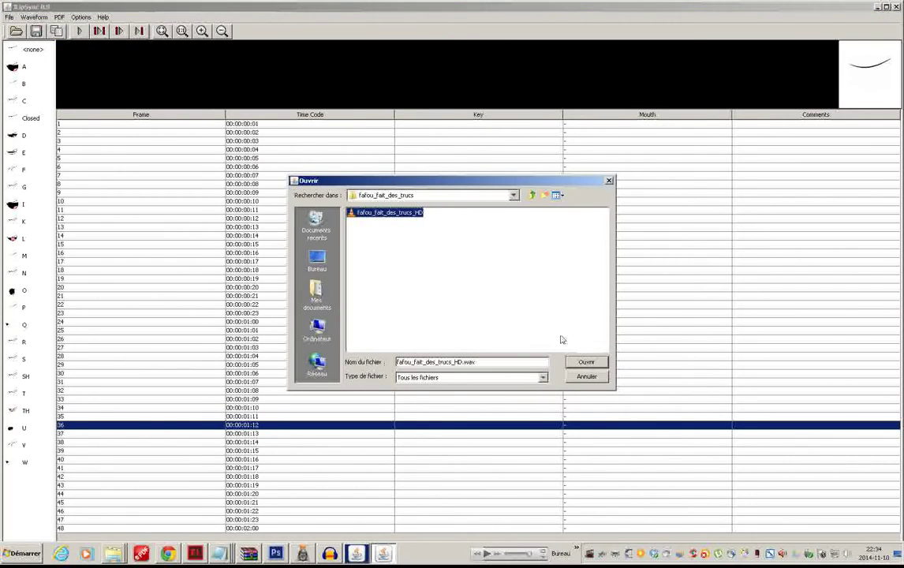
click(576, 363)
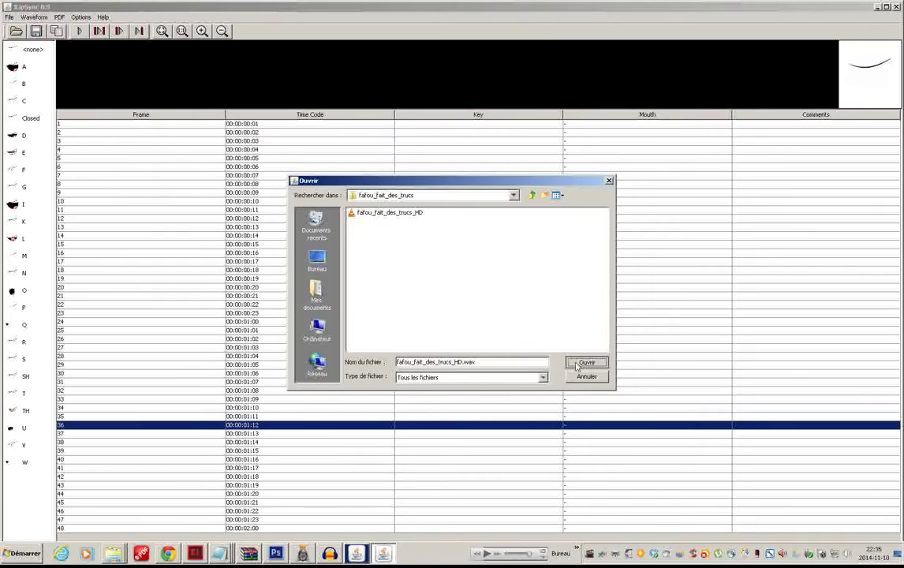
click(394, 214)
click(585, 363)
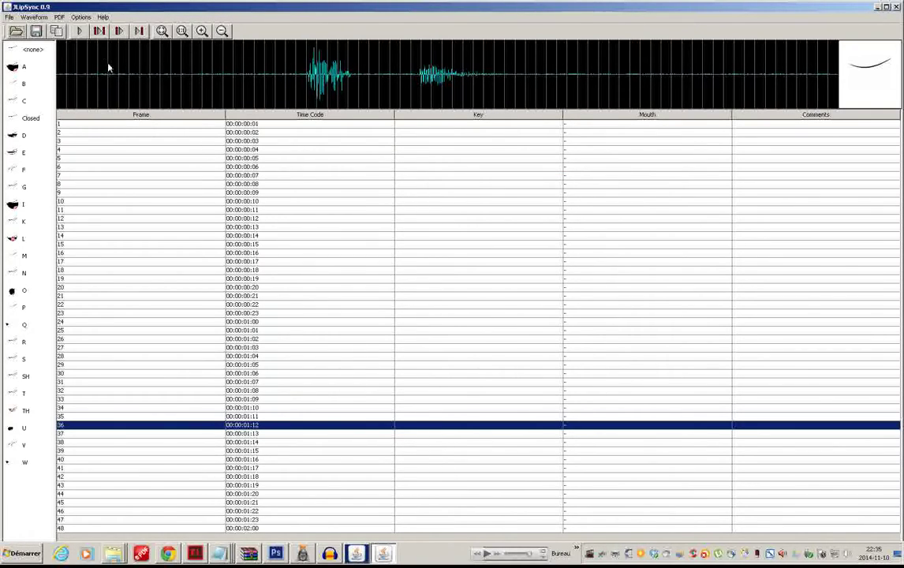
Step: Switch back to Audacity and examine the file types available for exporting, keeping other uncompressed formats selected
click(330, 553)
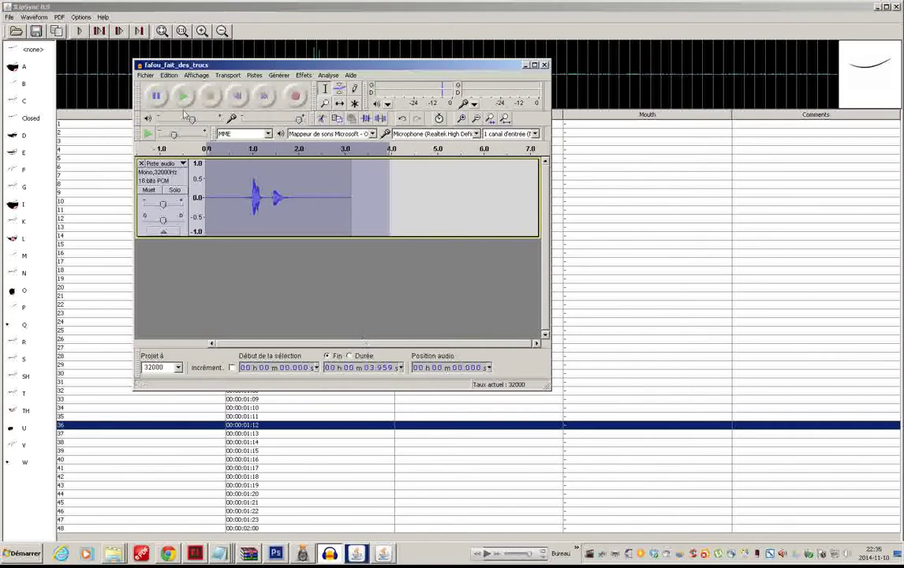
click(146, 76)
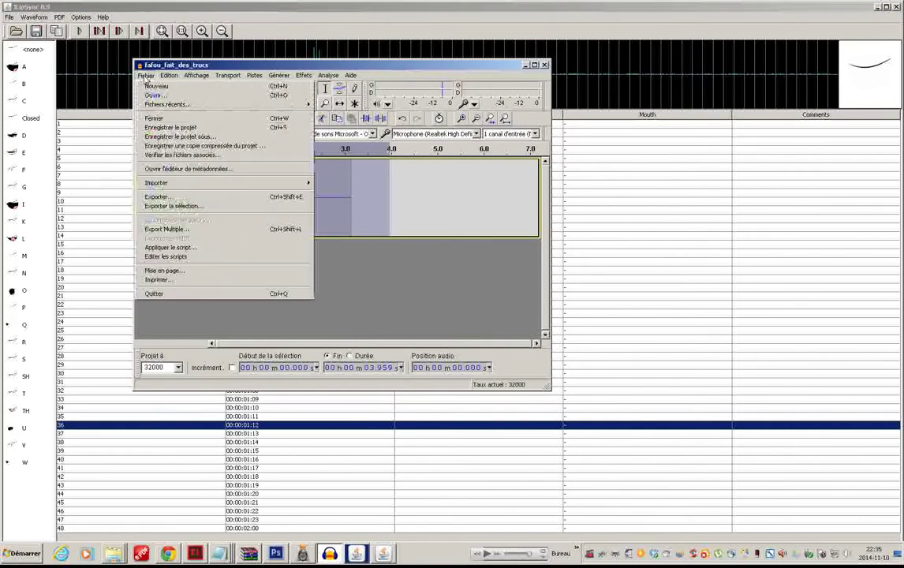
click(158, 198)
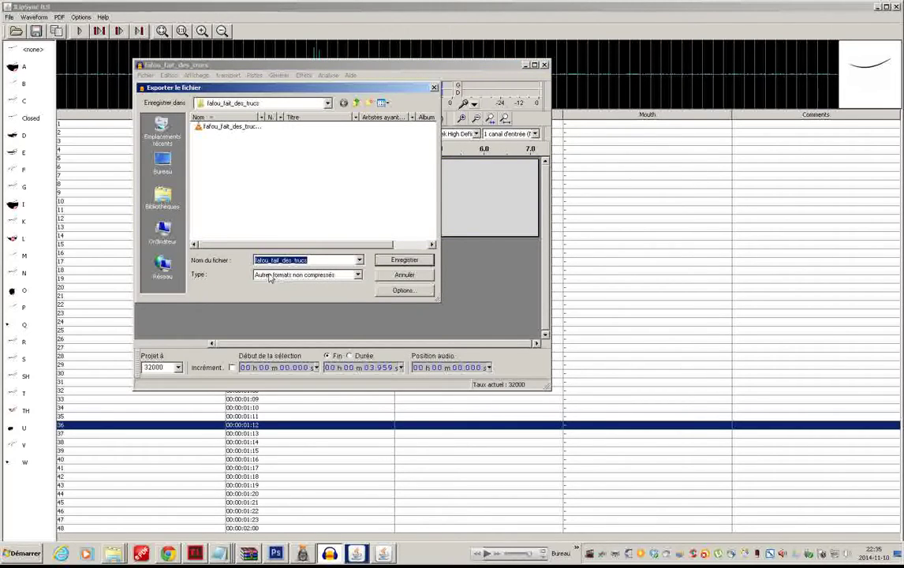
click(298, 275)
click(298, 277)
click(298, 276)
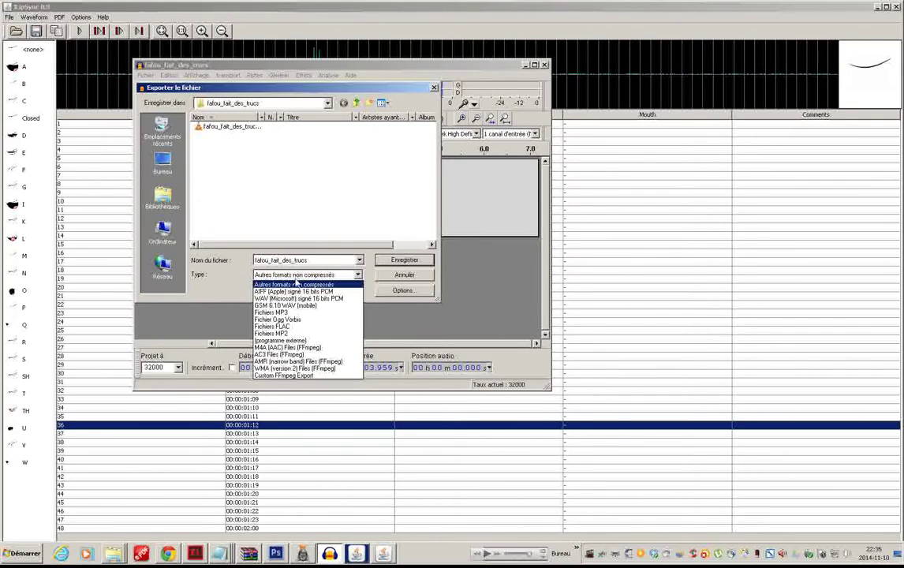
click(257, 278)
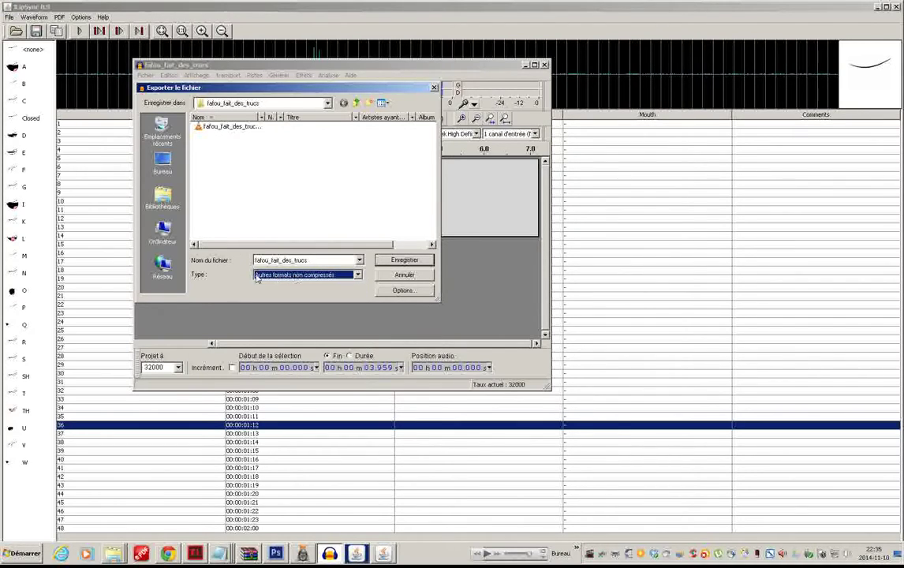
Step: Review the uncompressed export options for the WAV (Microsoft) header and Unsigned 8 bit PCM encoding, and leave the export without saving
click(400, 291)
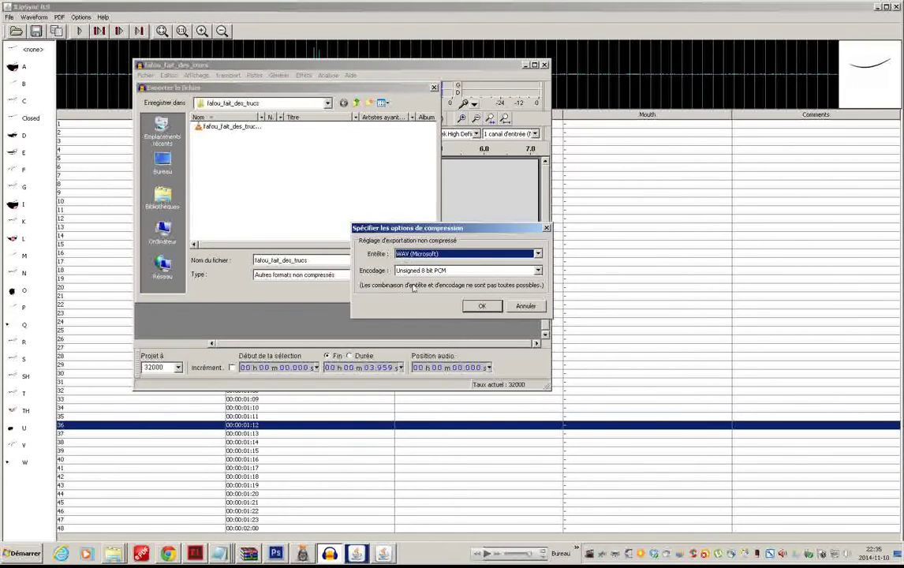
click(410, 274)
click(422, 283)
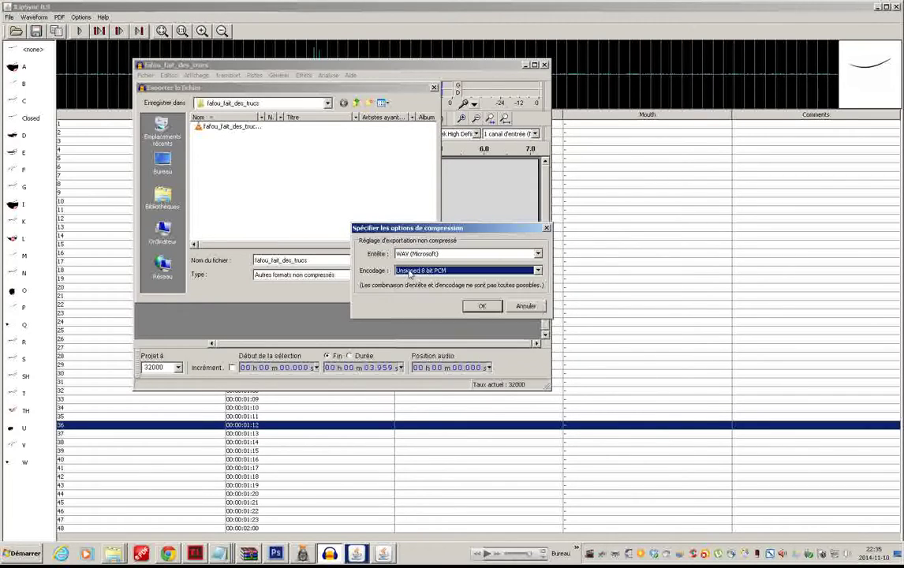
click(479, 307)
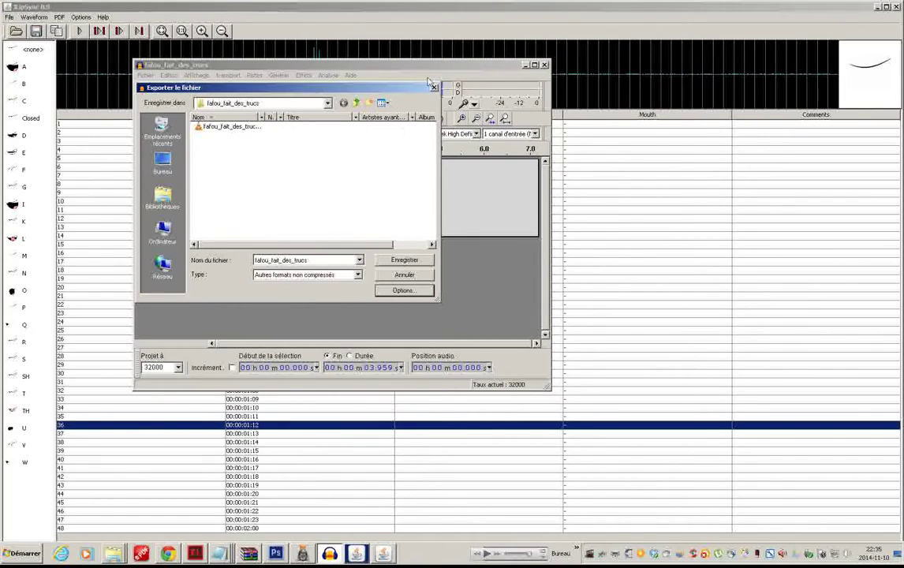
click(435, 87)
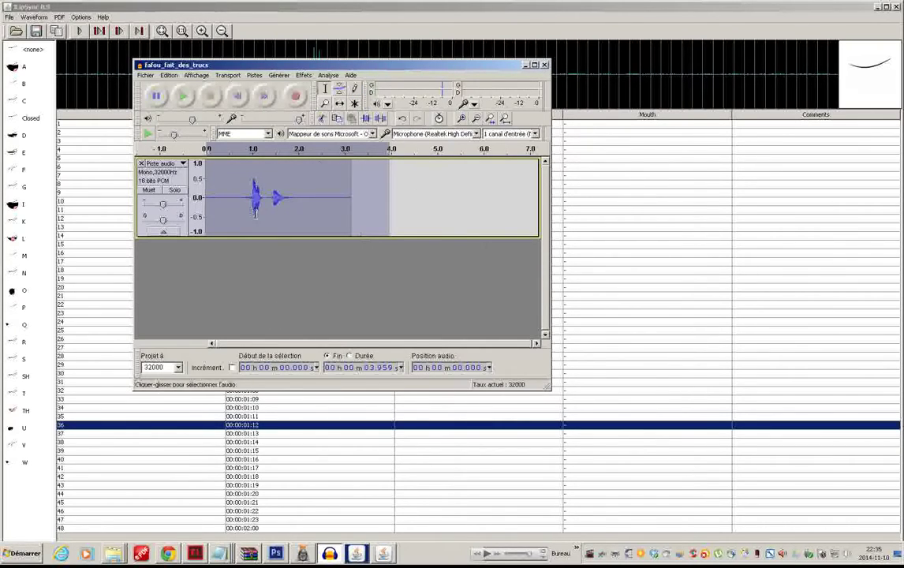
drag(378, 194, 194, 197)
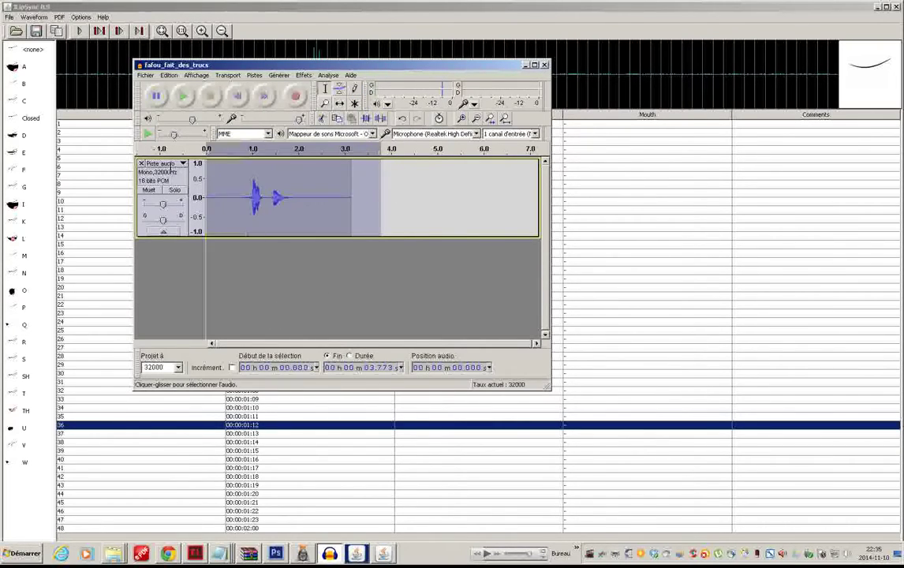
click(253, 74)
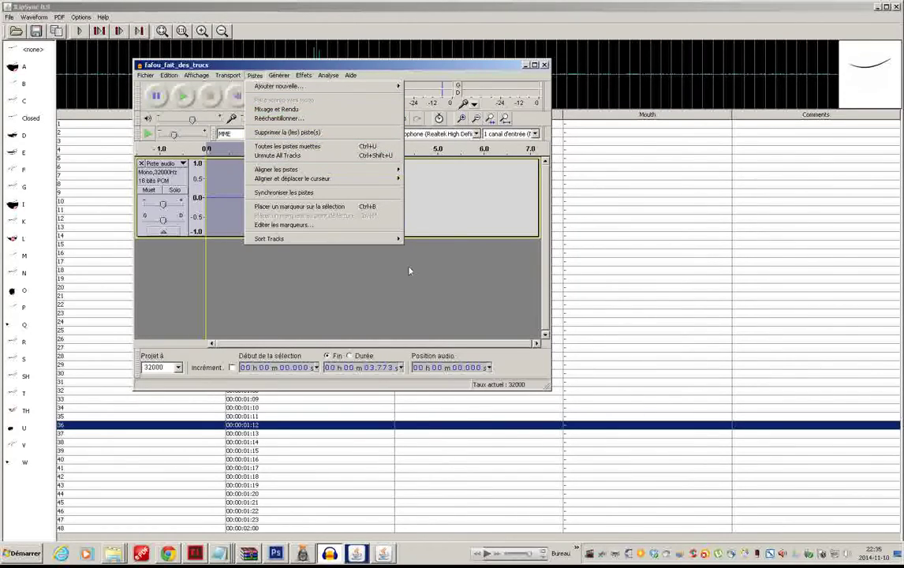
click(426, 253)
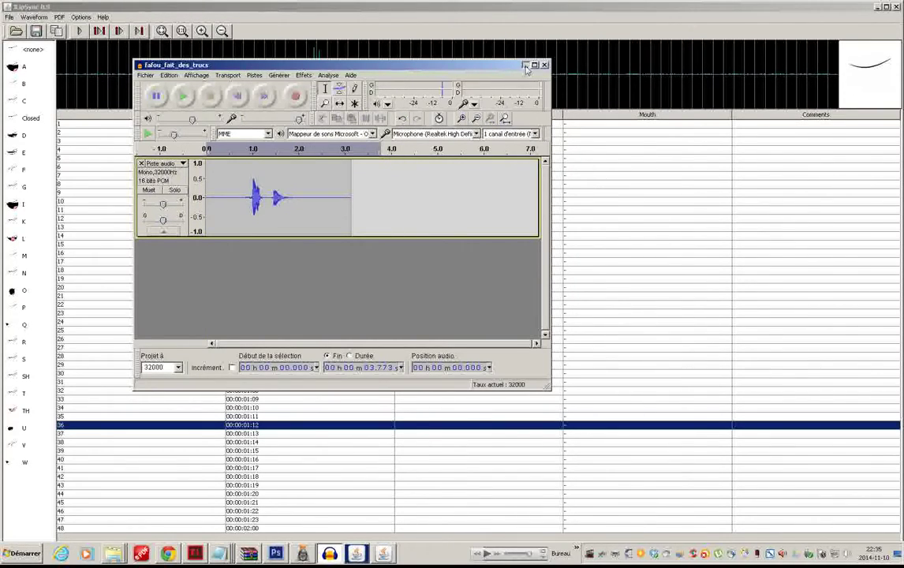
Step: Return to JLipSync and go through frames 6 and 1 to frame 5 on the waveform and exposure sheet
click(525, 65)
click(113, 77)
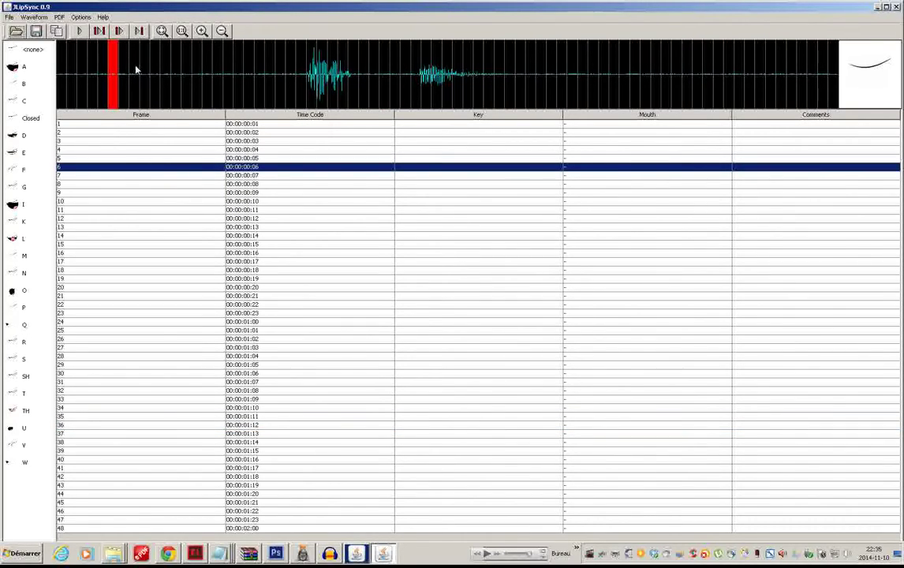
click(119, 126)
click(119, 159)
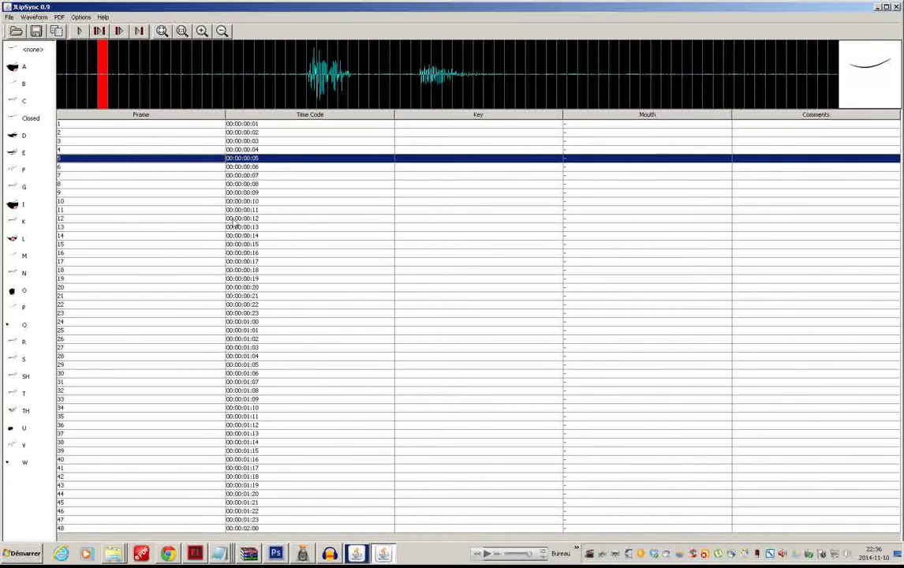
Step: Preview the mouth shapes one after another from A to N
click(15, 66)
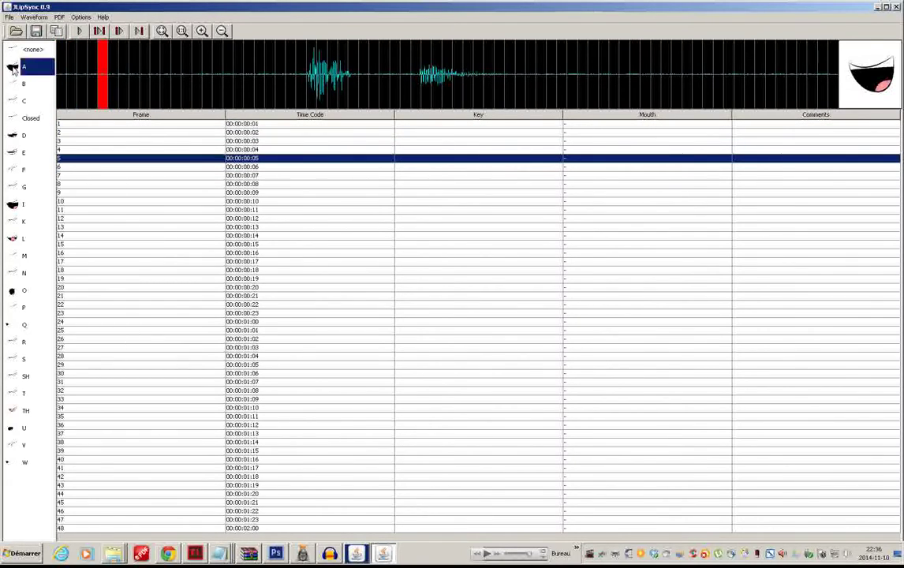
click(16, 84)
click(16, 101)
click(17, 118)
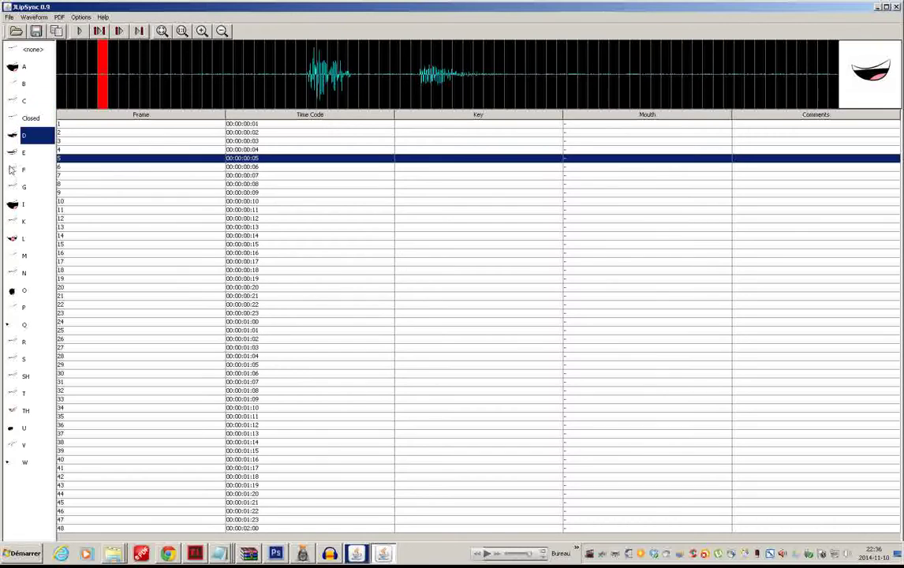
click(12, 153)
click(12, 170)
click(13, 204)
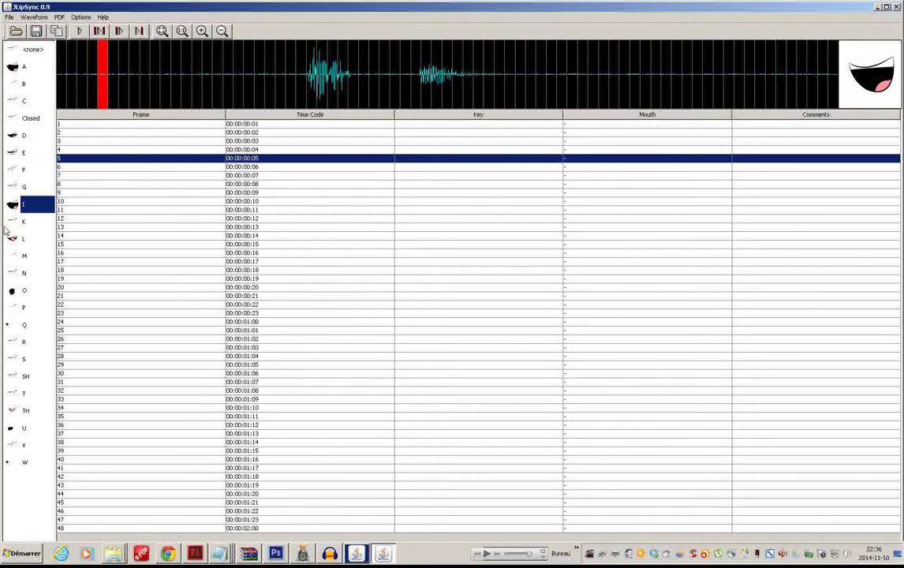
click(16, 221)
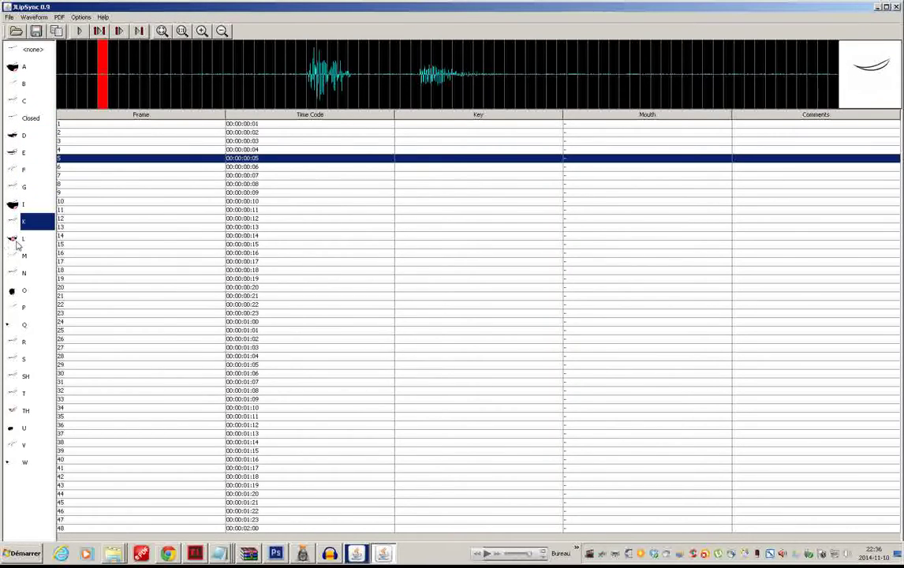
click(14, 238)
click(12, 256)
click(16, 273)
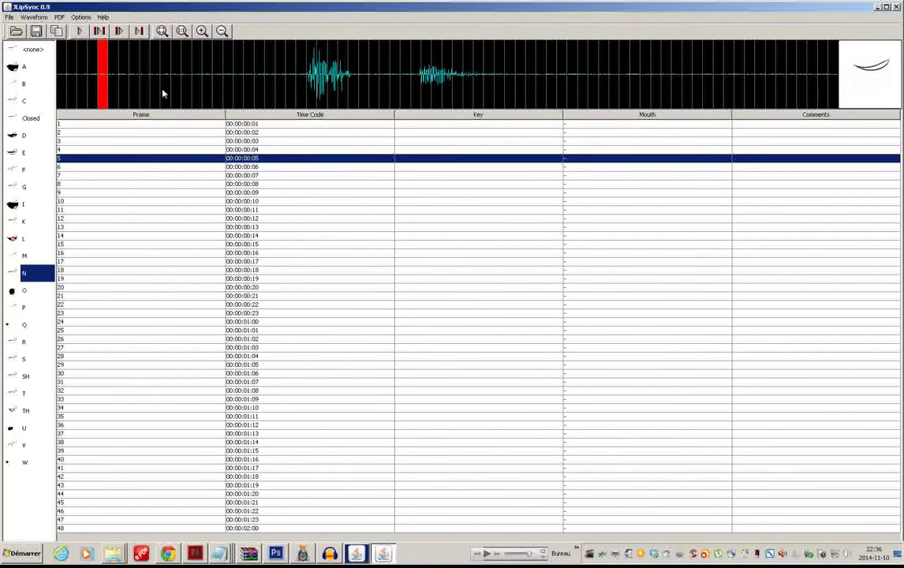
Step: Scrub the waveform across the two spoken sounds, select frame 7 and play the whole waveform
mouse_move(72, 74)
mouse_down()
mouse_move(63, 71)
mouse_move(271, 90)
mouse_move(457, 91)
mouse_up()
drag(377, 87, 426, 95)
drag(242, 77, 325, 85)
click(122, 71)
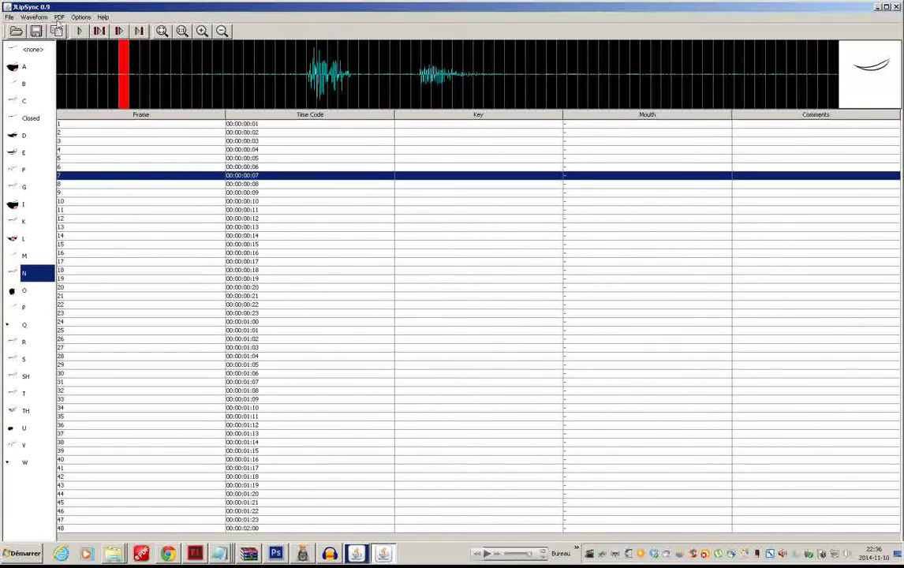
click(34, 17)
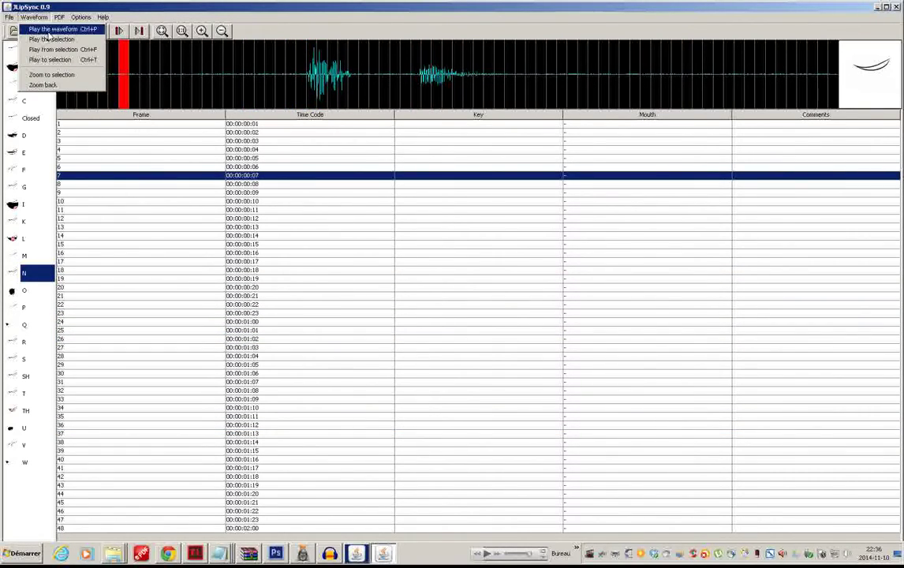
click(48, 35)
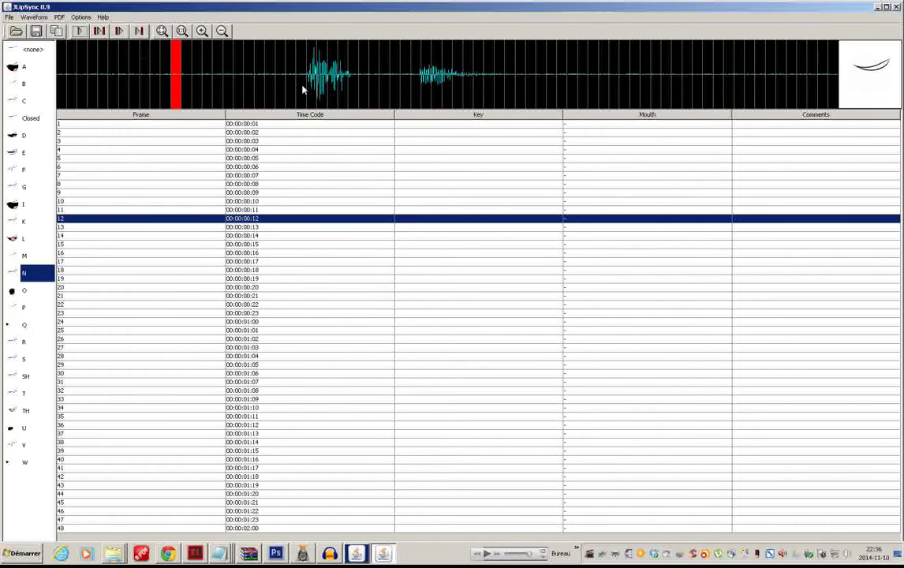
Step: Examine the two spoken sounds on the waveform at closer magnifications, and return to the full-length view
click(201, 31)
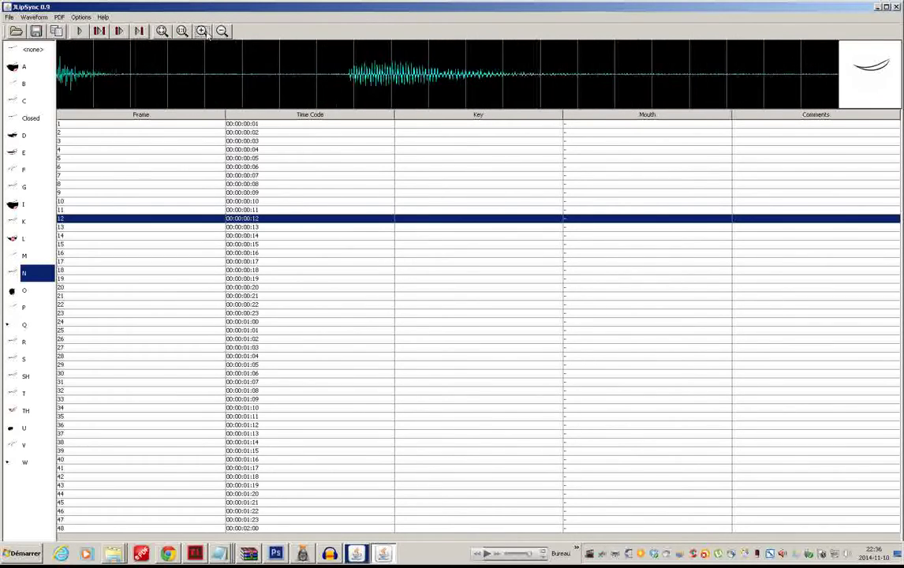
click(204, 32)
click(203, 32)
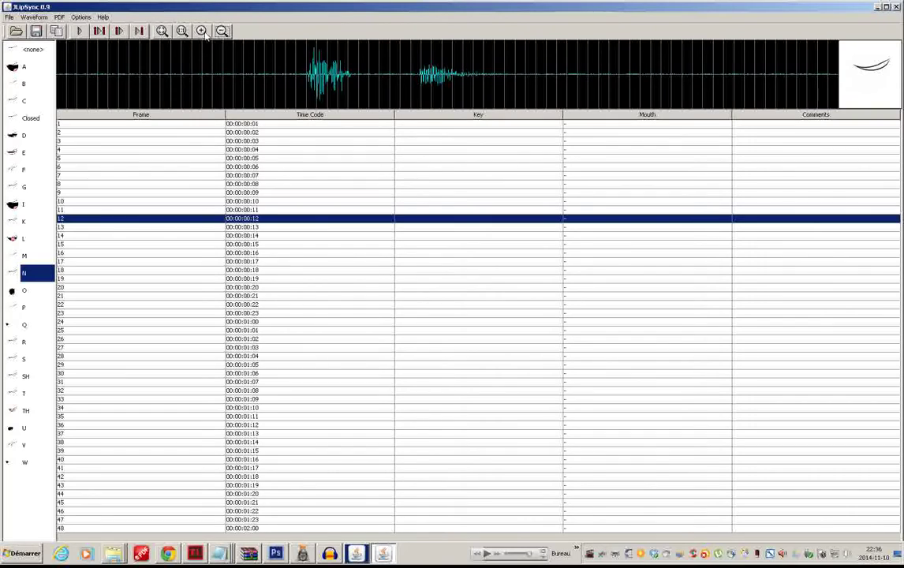
click(203, 32)
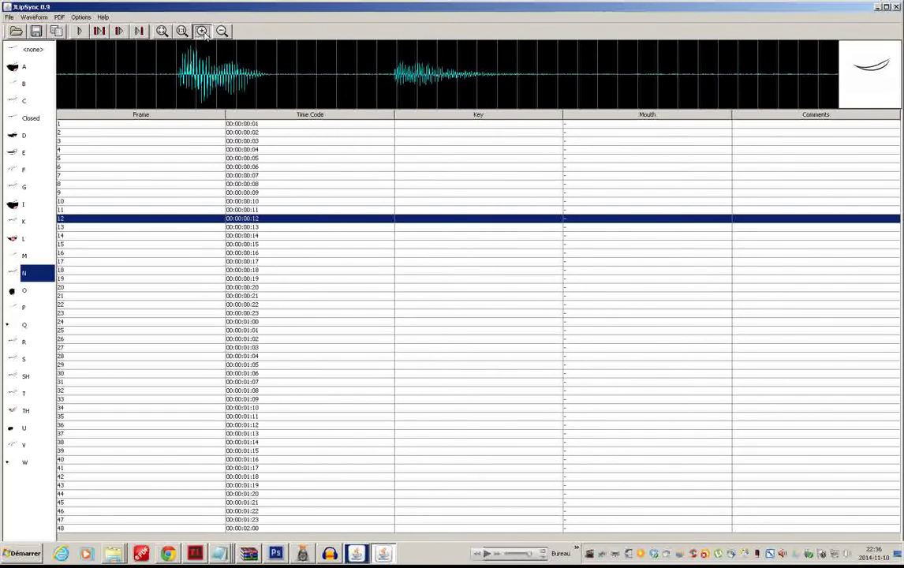
click(203, 31)
click(222, 31)
click(222, 31)
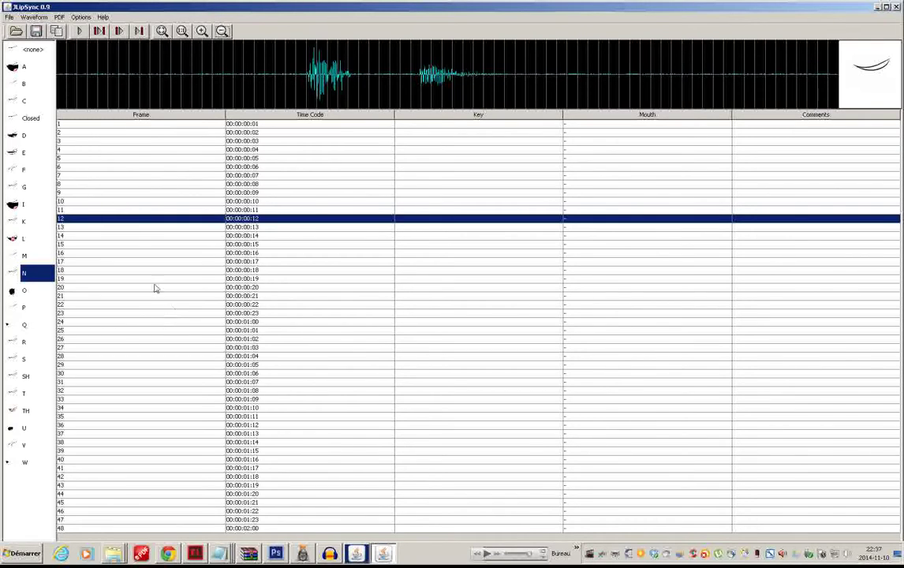
Step: Assign mouth F to frame 25 at the start of the first sound and mouth Closed to frame 29 at its end
click(312, 83)
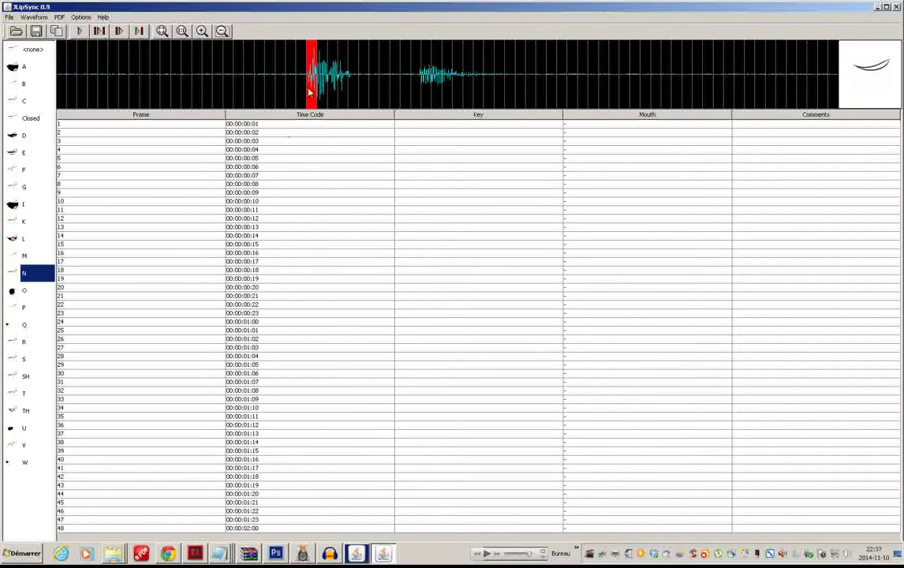
click(310, 89)
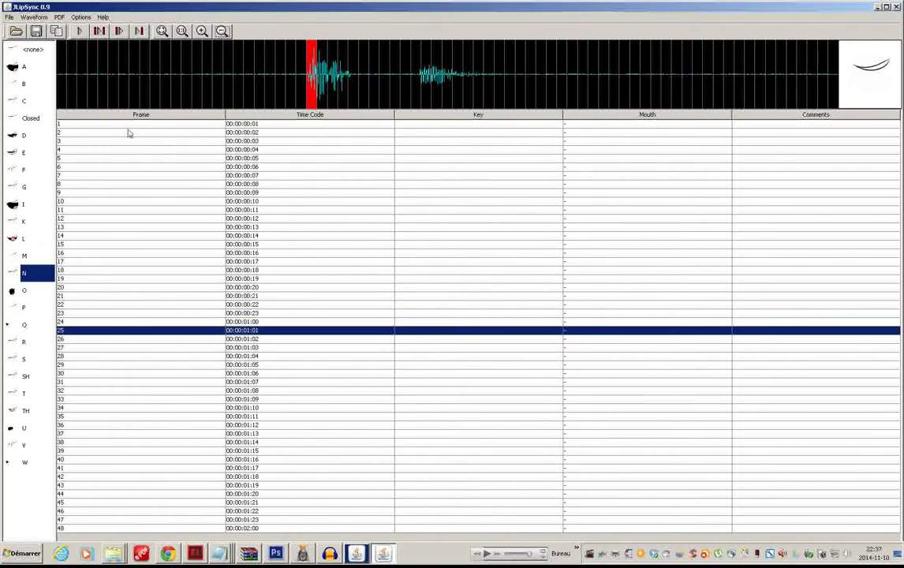
click(24, 169)
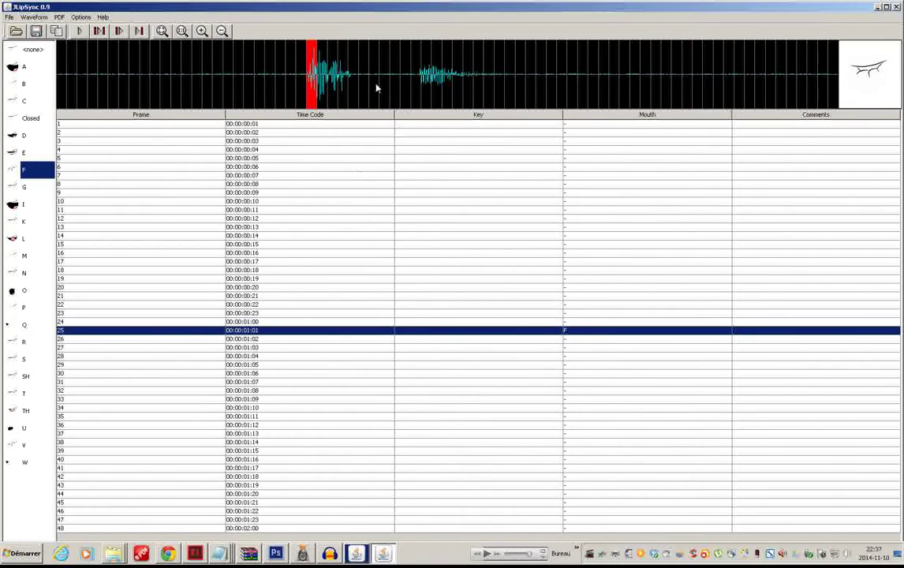
drag(320, 89, 364, 98)
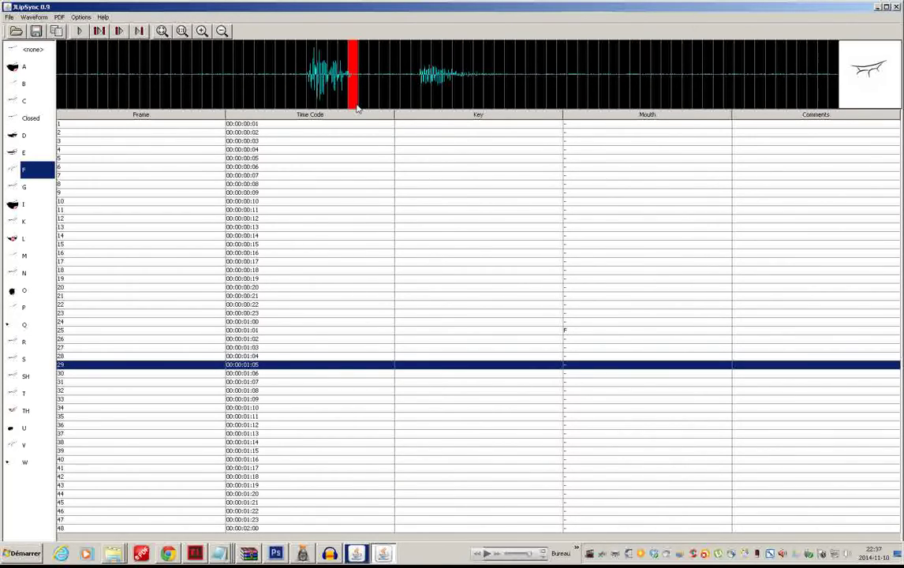
click(27, 119)
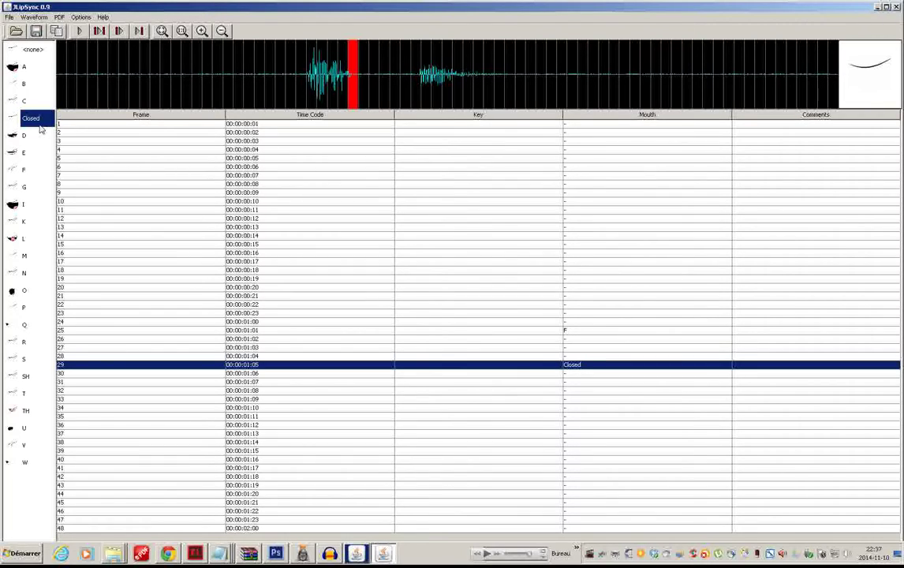
Step: Compare the mouth shape held across frames 25 to 27 with the one held across frames 29 to 31
click(572, 333)
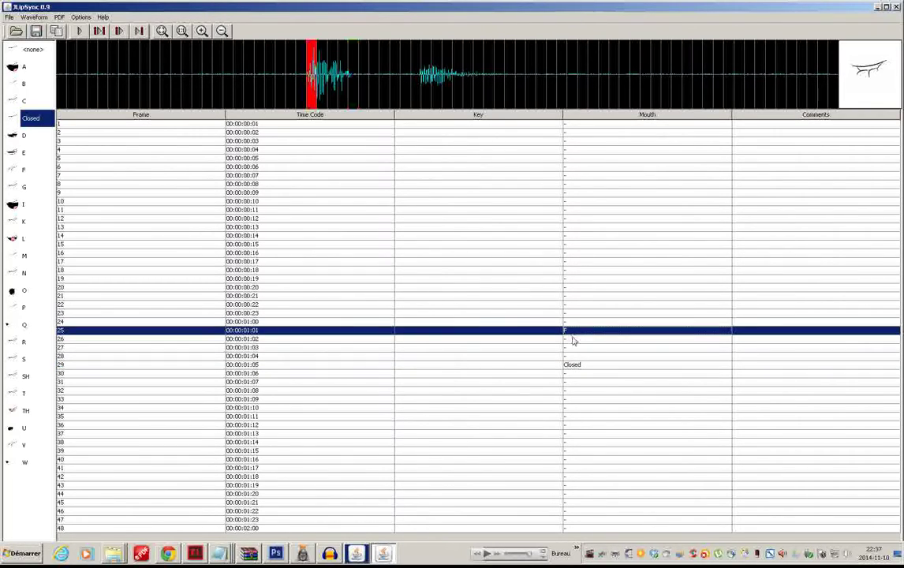
click(573, 338)
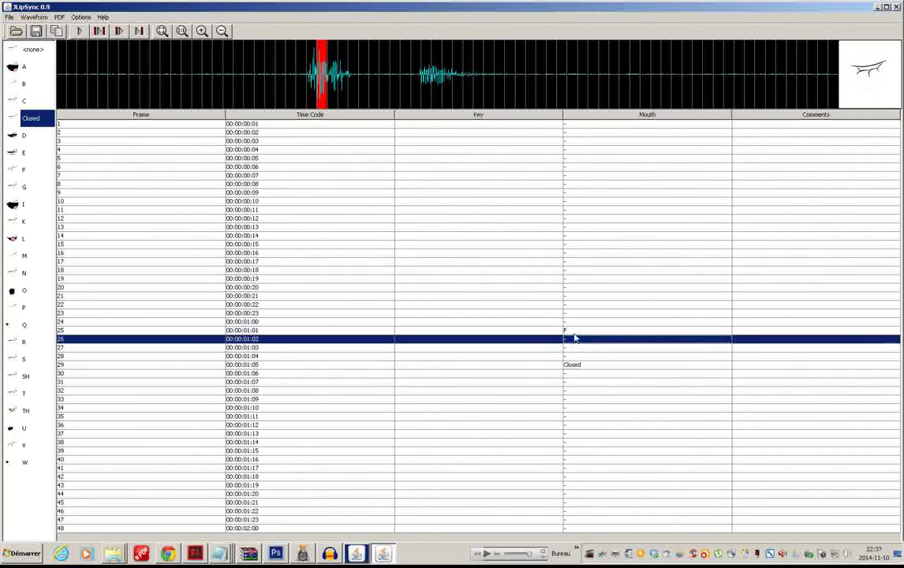
click(573, 332)
click(572, 338)
click(569, 331)
click(571, 339)
click(572, 332)
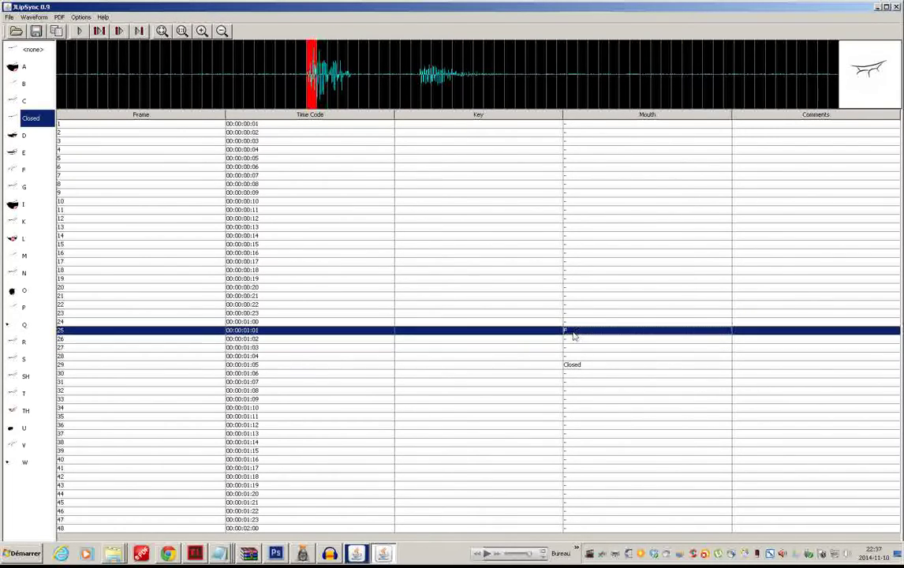
click(575, 340)
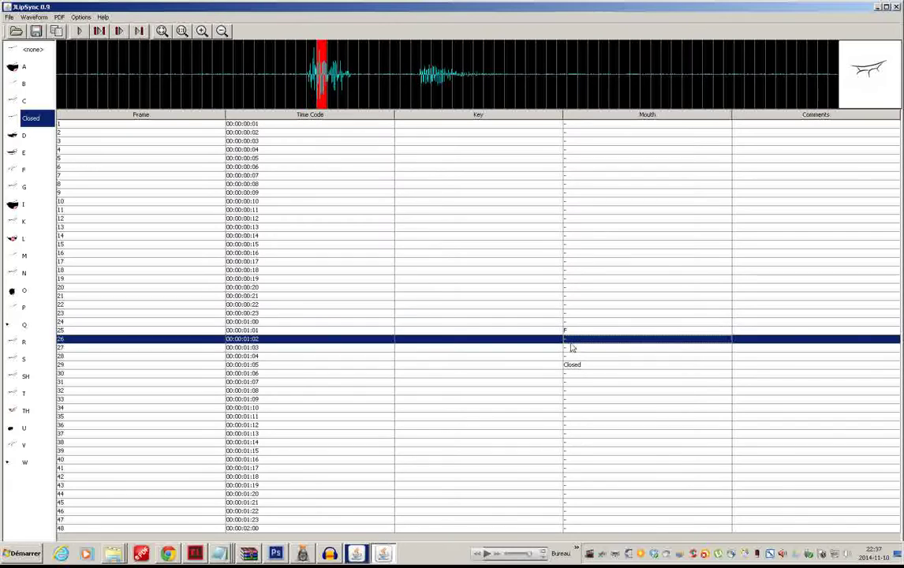
click(578, 332)
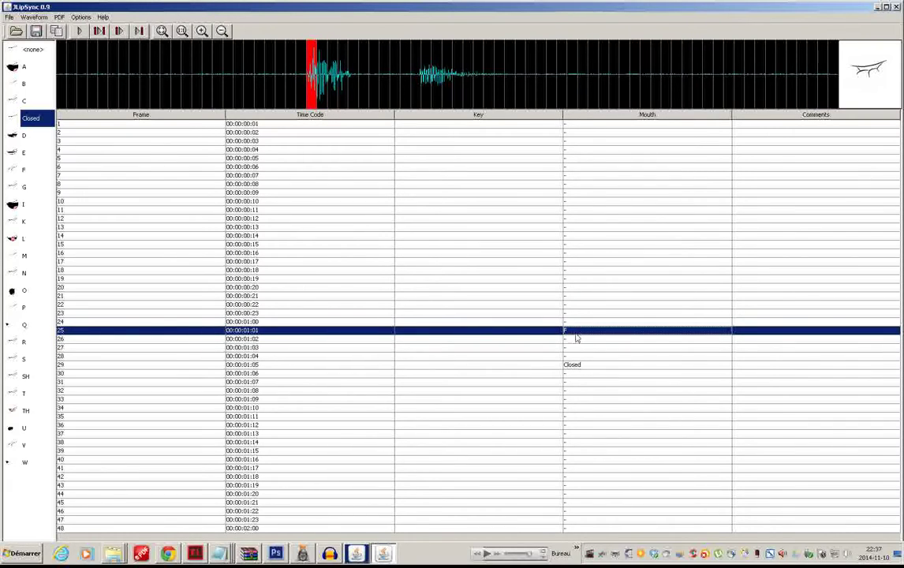
click(574, 341)
click(575, 348)
click(575, 332)
click(573, 340)
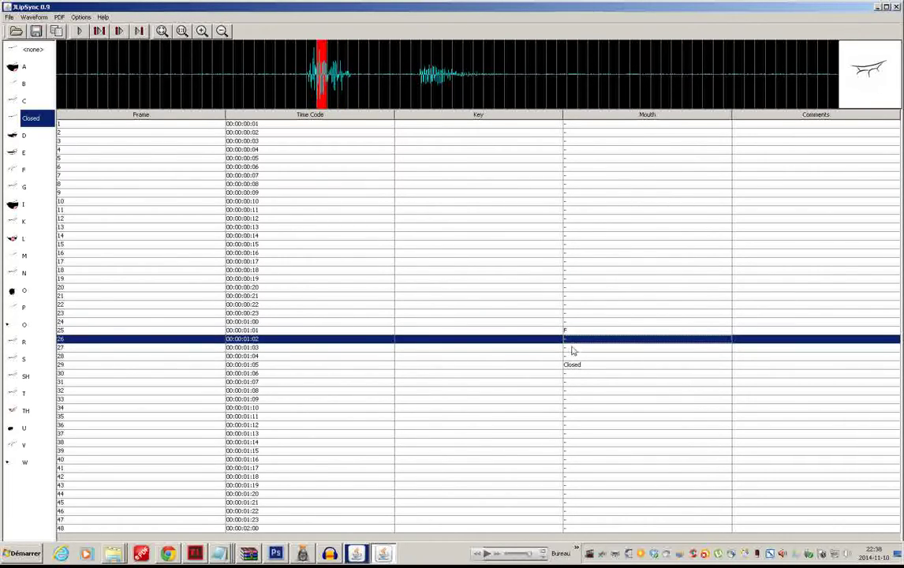
click(573, 348)
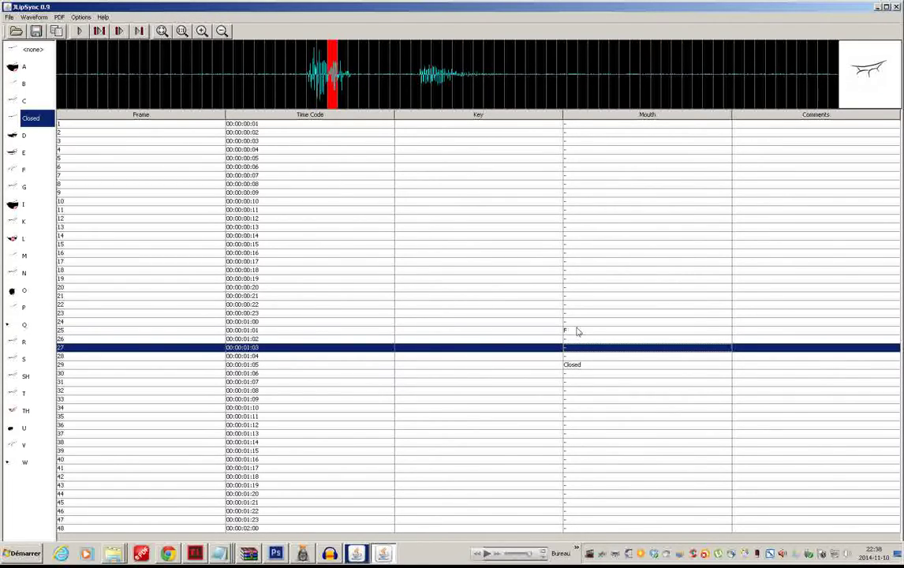
click(571, 329)
click(572, 338)
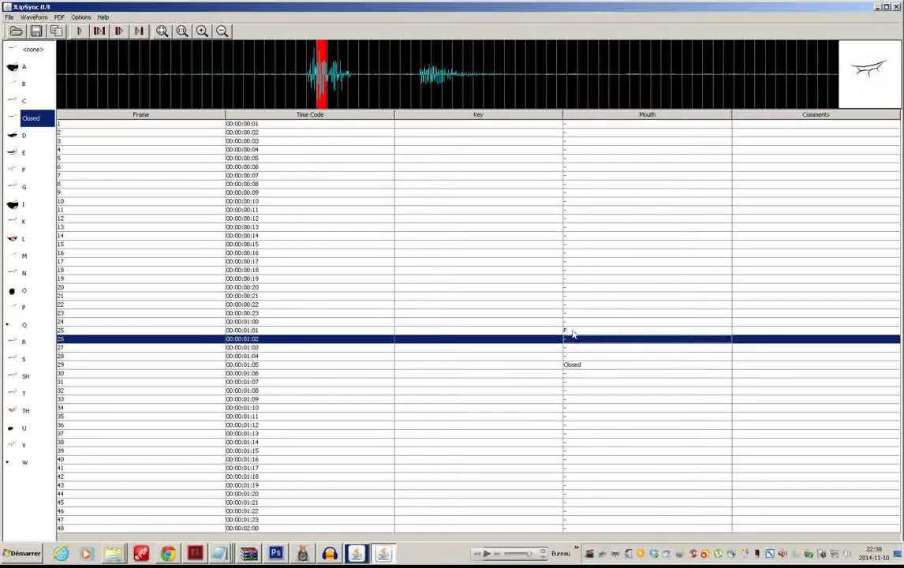
click(570, 331)
click(573, 339)
click(573, 331)
click(575, 340)
click(570, 368)
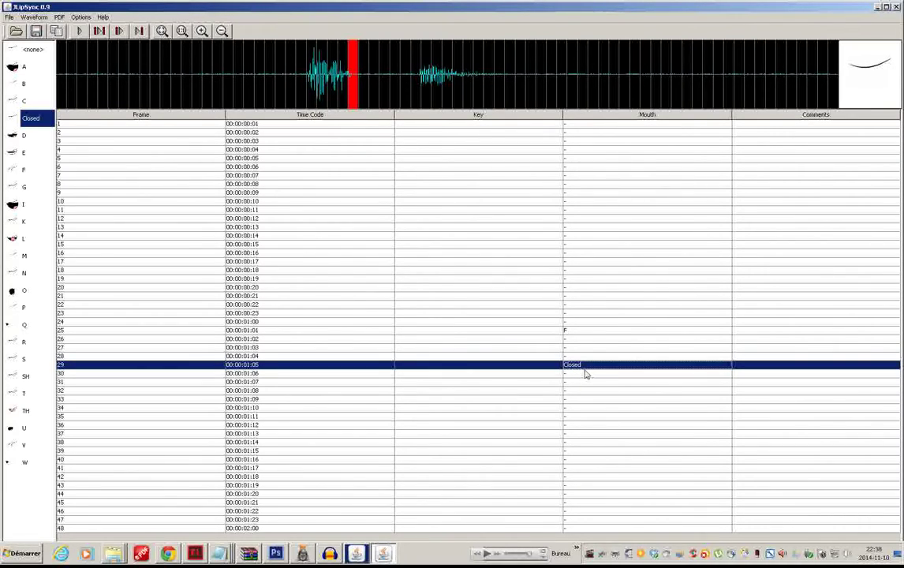
click(588, 376)
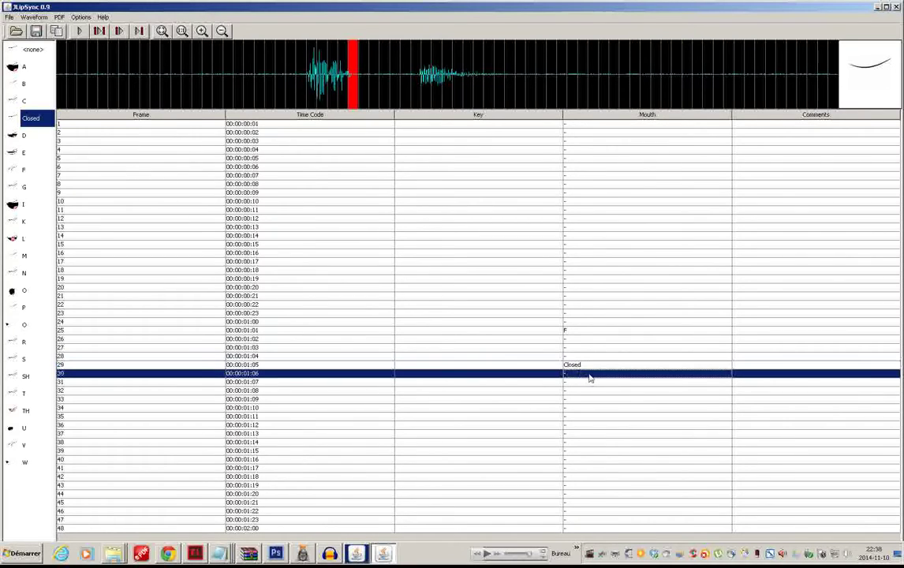
click(586, 383)
click(587, 375)
click(587, 381)
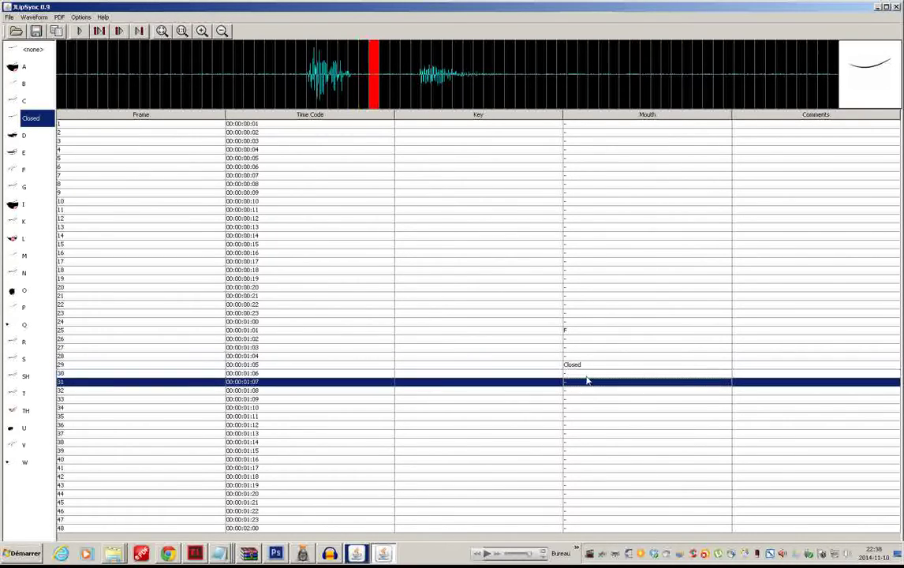
Step: Assign mouth O to frame 36 at the start of the second sound and mouth A to frame 27 within the first sound
mouse_move(426, 87)
mouse_down()
mouse_move(418, 84)
mouse_move(427, 89)
mouse_up()
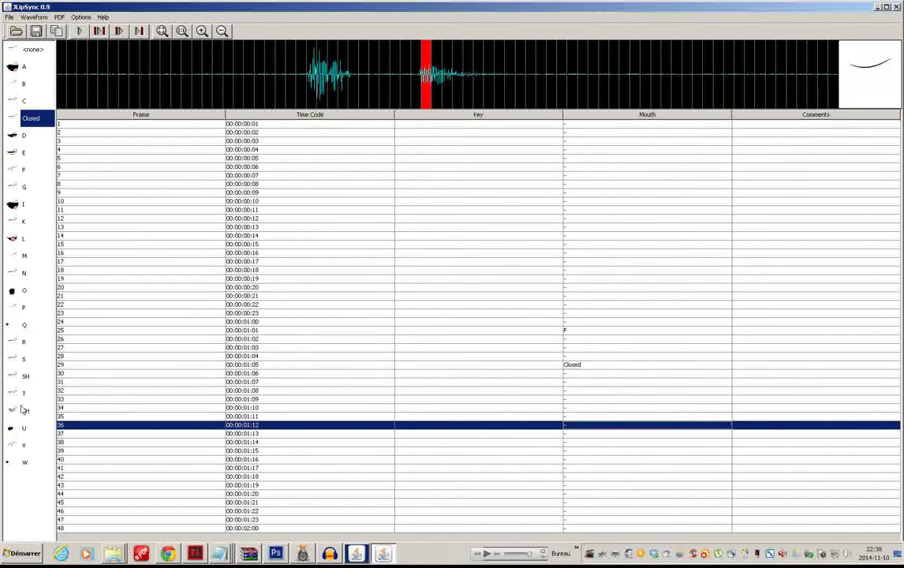
click(24, 291)
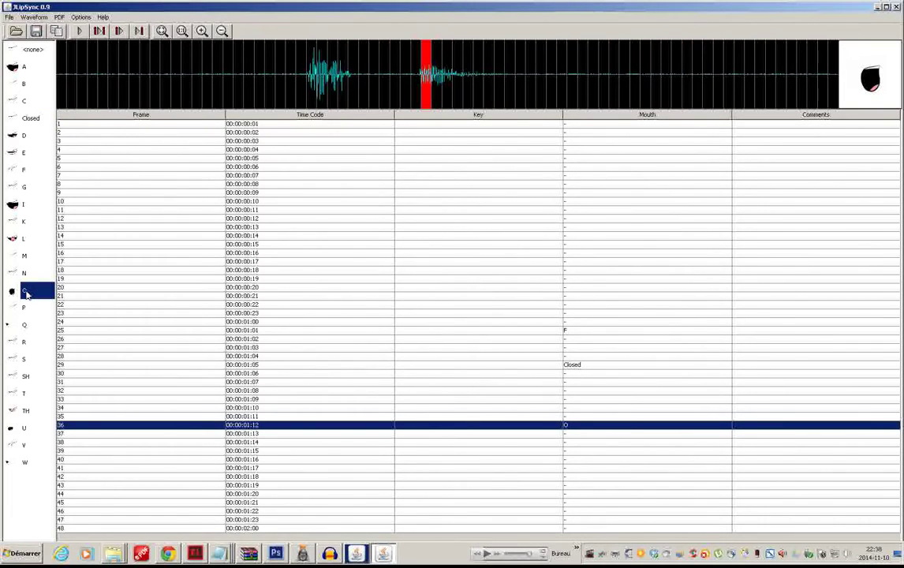
click(568, 331)
click(561, 337)
click(312, 82)
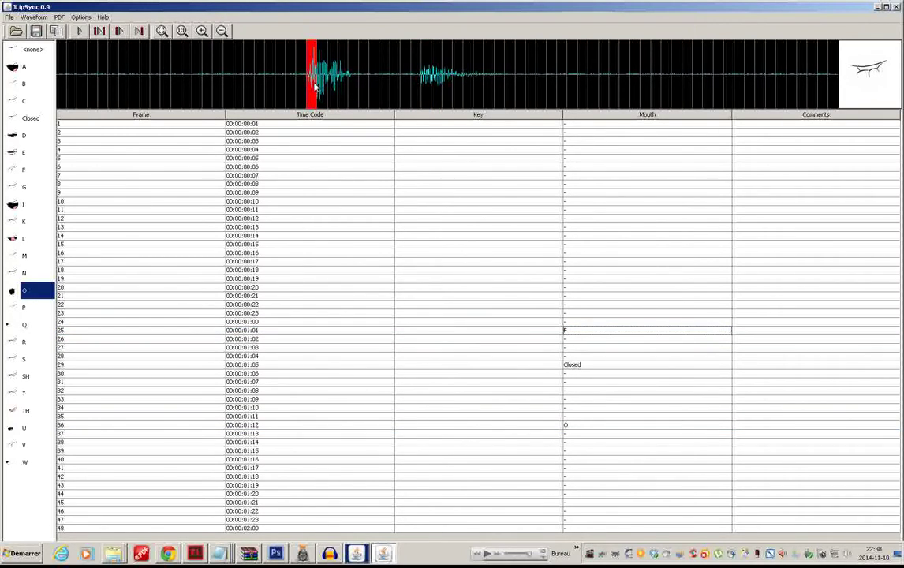
click(576, 347)
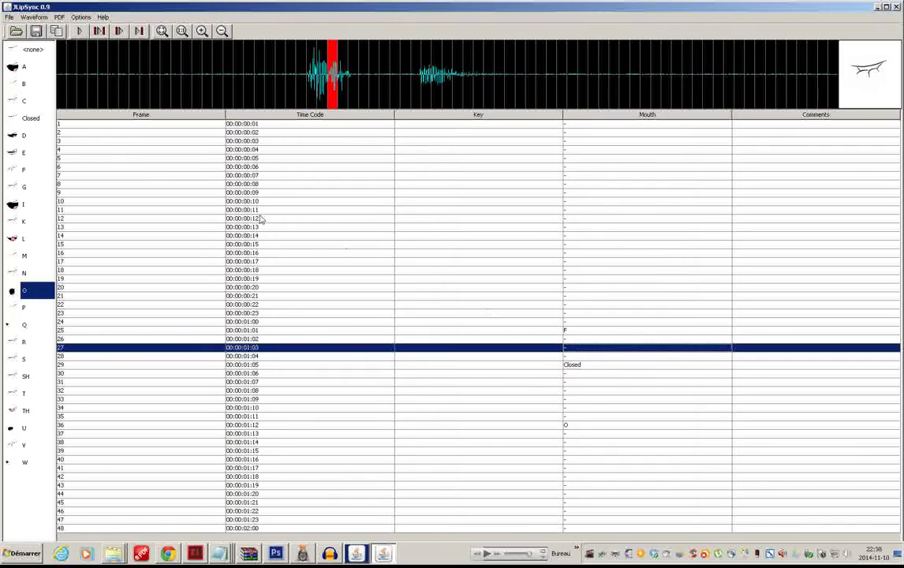
click(13, 70)
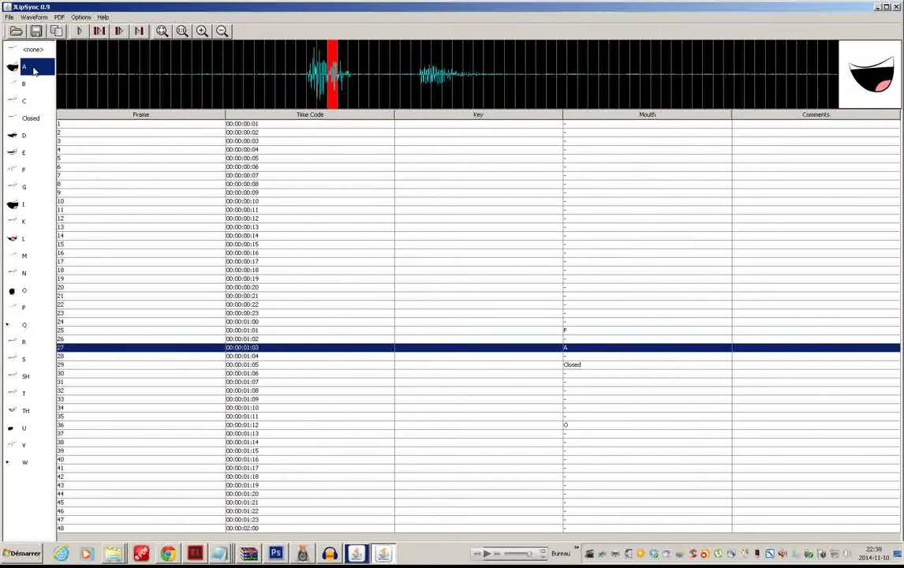
Step: Check the mouth shapes over the end of the first sound, from frame 27 to frame 30
click(575, 350)
drag(333, 82, 354, 90)
click(366, 91)
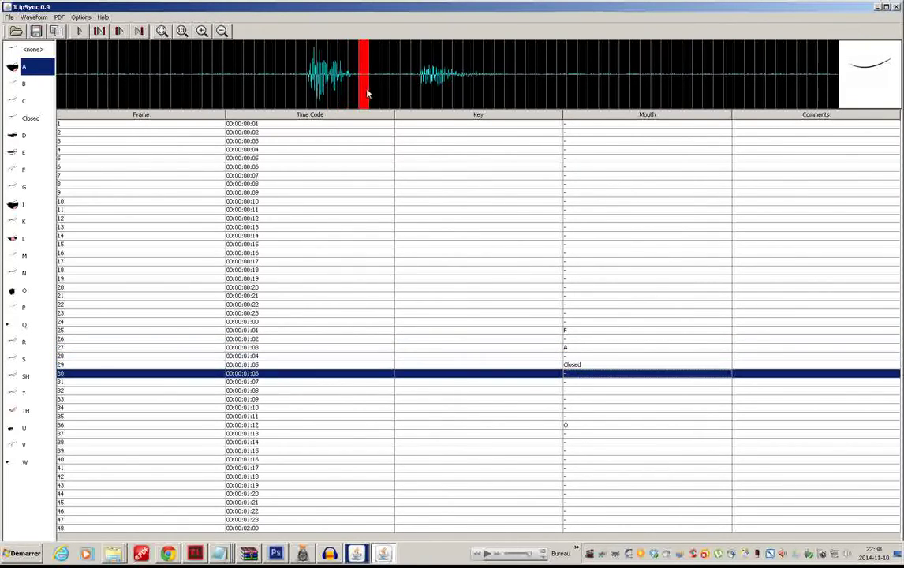
click(579, 366)
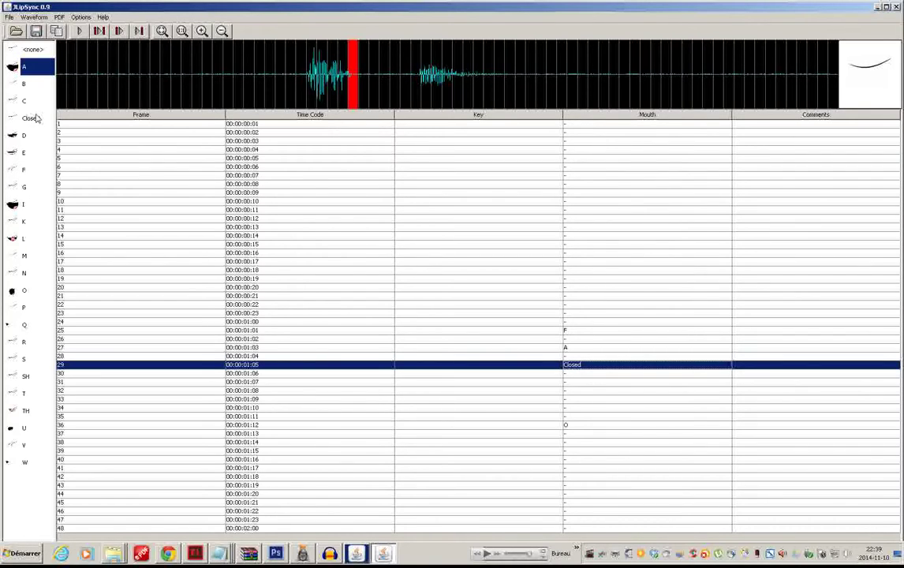
click(560, 347)
click(576, 357)
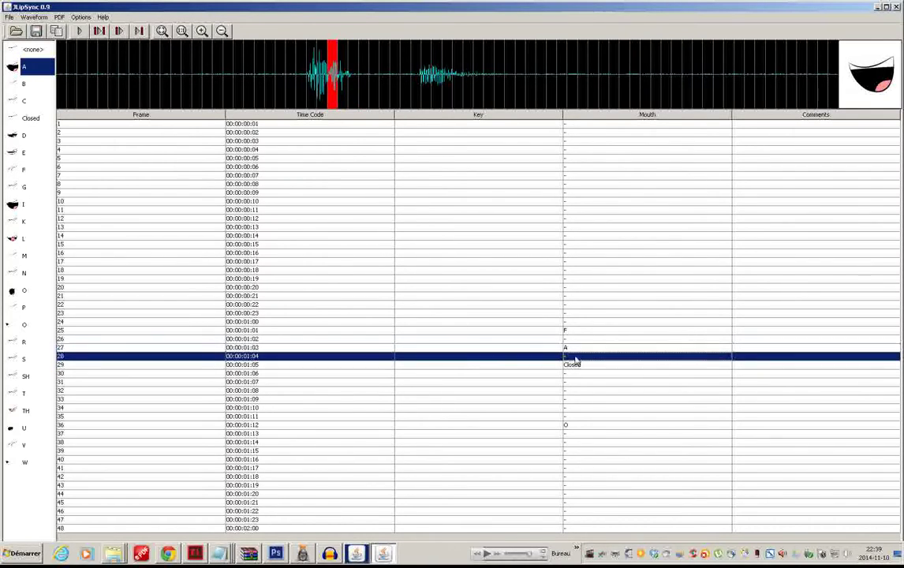
click(575, 365)
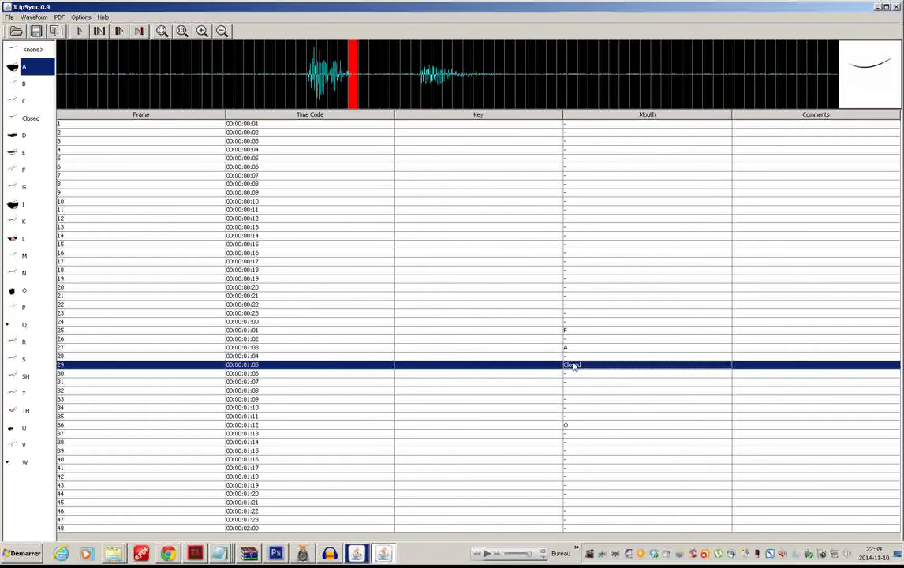
Step: Scrub the second sound from frame 36 to its end and assign mouth Closed to frame 41
click(573, 426)
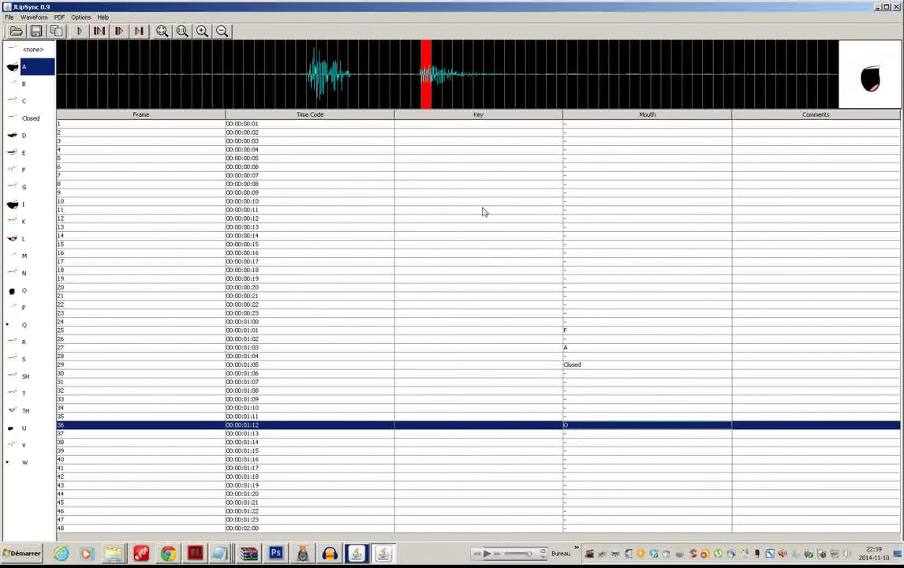
drag(432, 85, 486, 98)
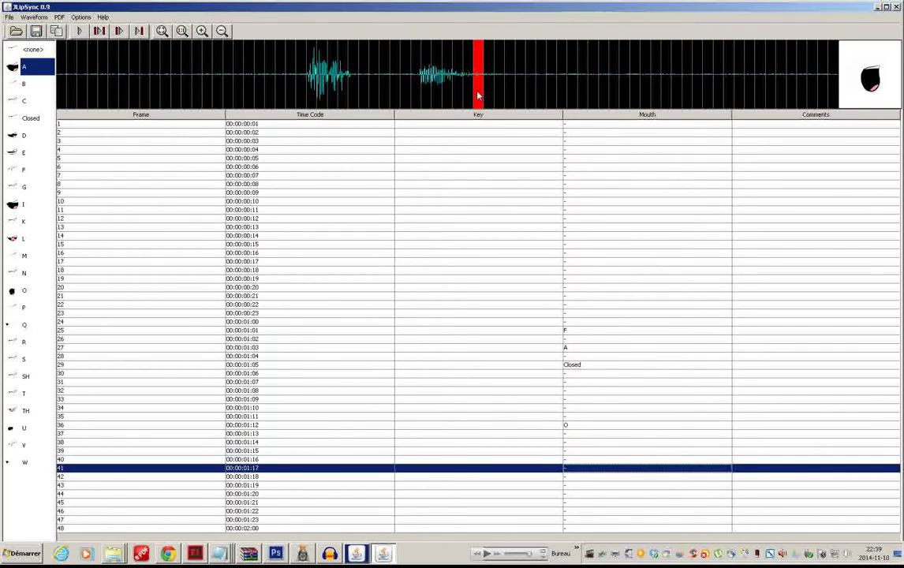
click(35, 120)
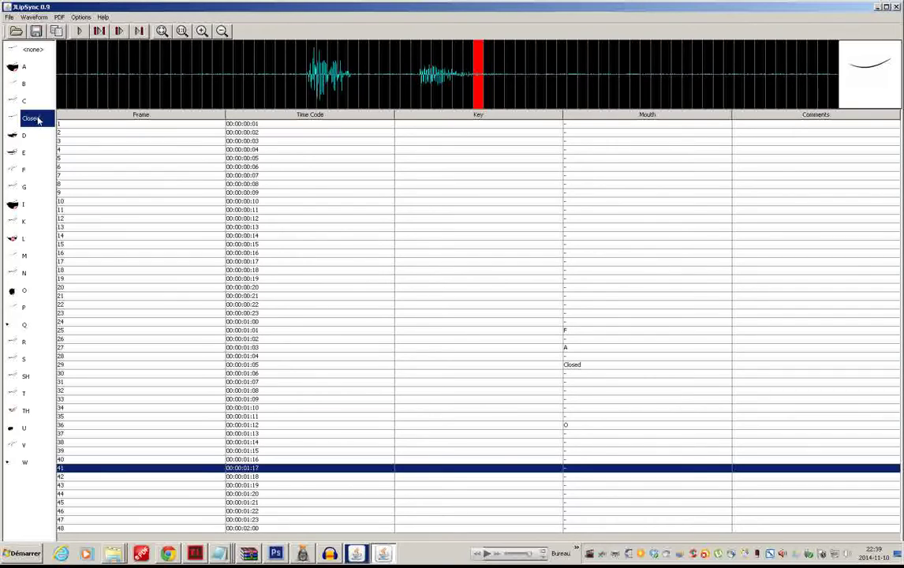
Step: Review the mouth shapes on frames 25 and 27, and return to frame 1 on the waveform
click(573, 332)
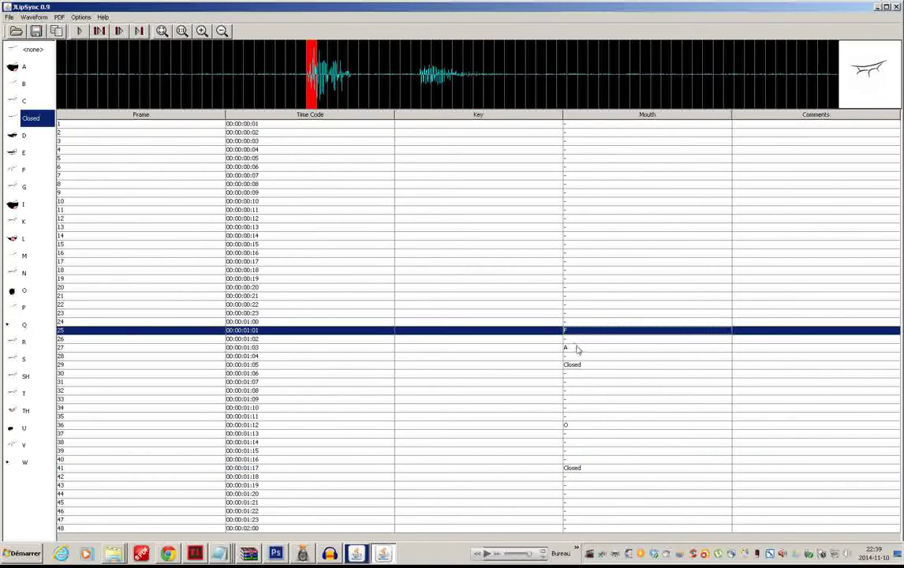
click(577, 347)
click(576, 333)
click(65, 83)
click(63, 84)
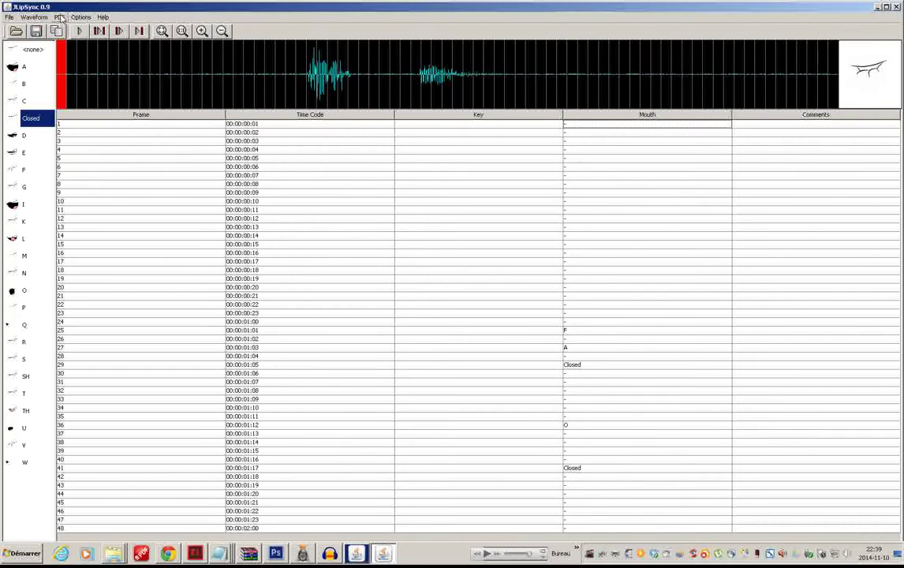
Step: Copy the lip-sync timesheet to the clipboard and paste it into a new Notepad document
click(7, 18)
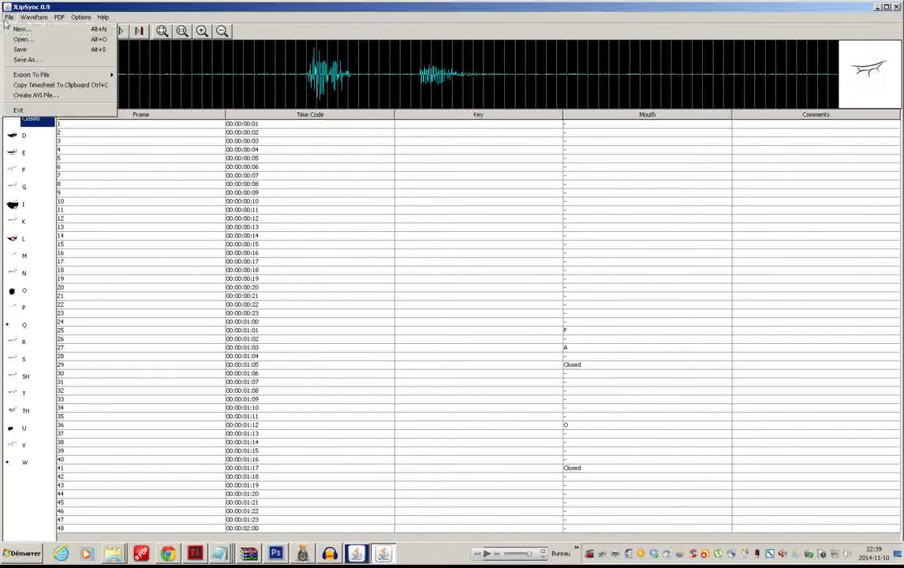
click(34, 84)
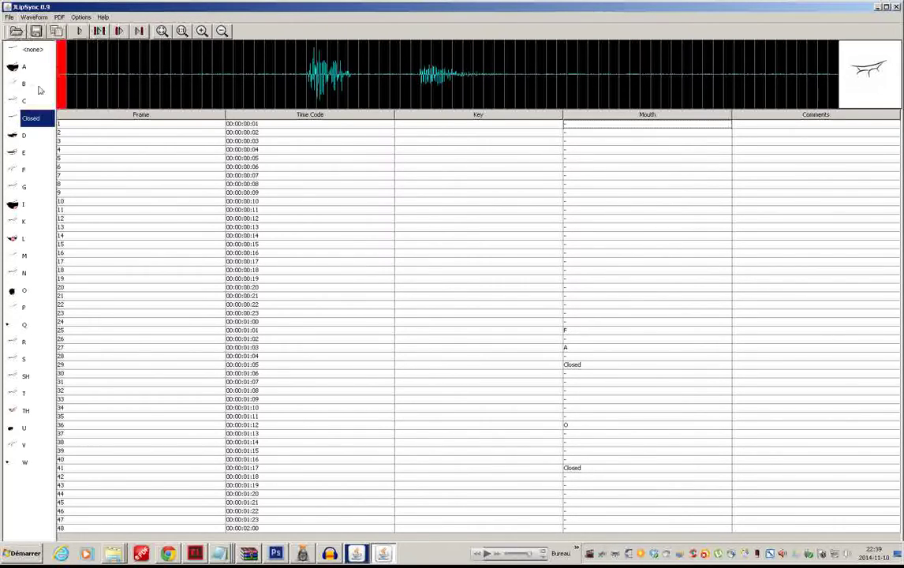
click(4, 556)
click(83, 203)
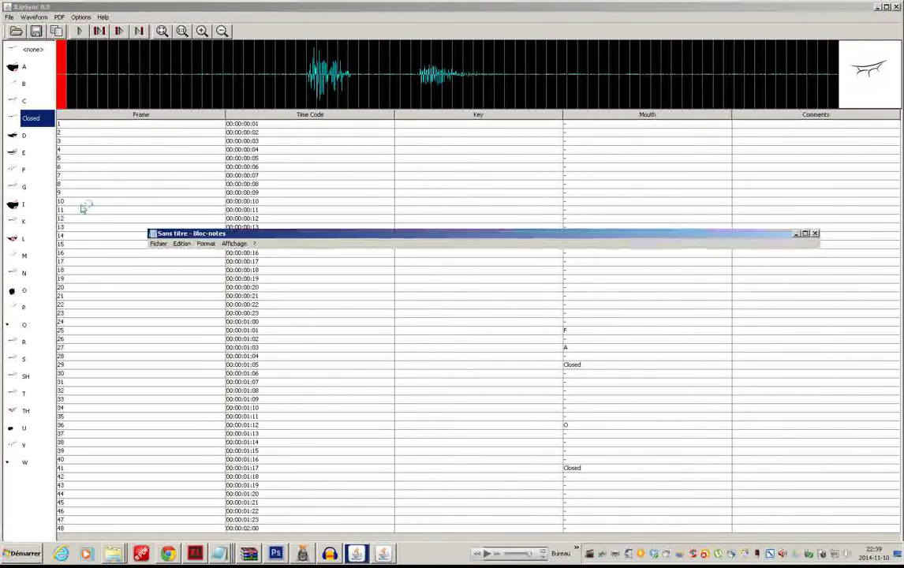
right_click(212, 270)
click(227, 303)
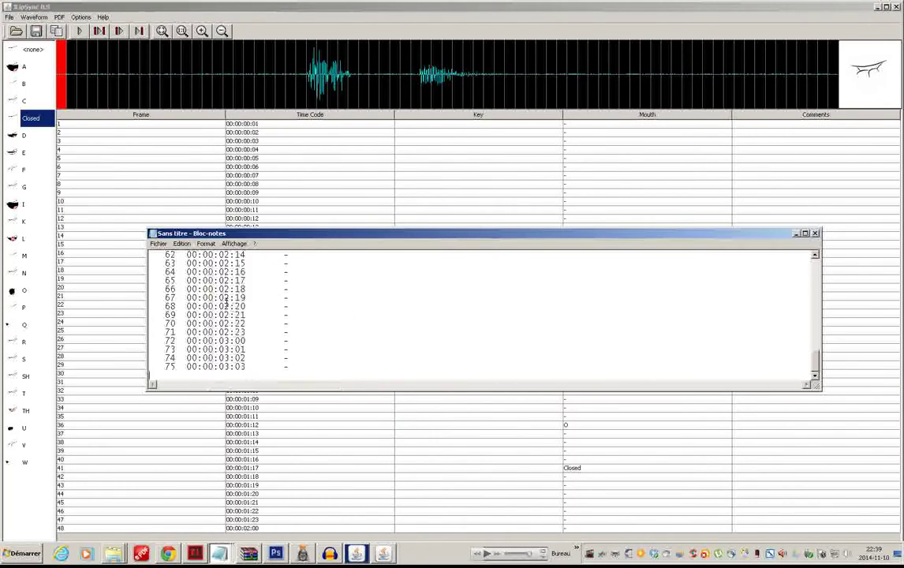
Step: Review the pasted mouth entries from the end back to frame 1, and close Notepad without saving
scroll(739, 331, up, 20)
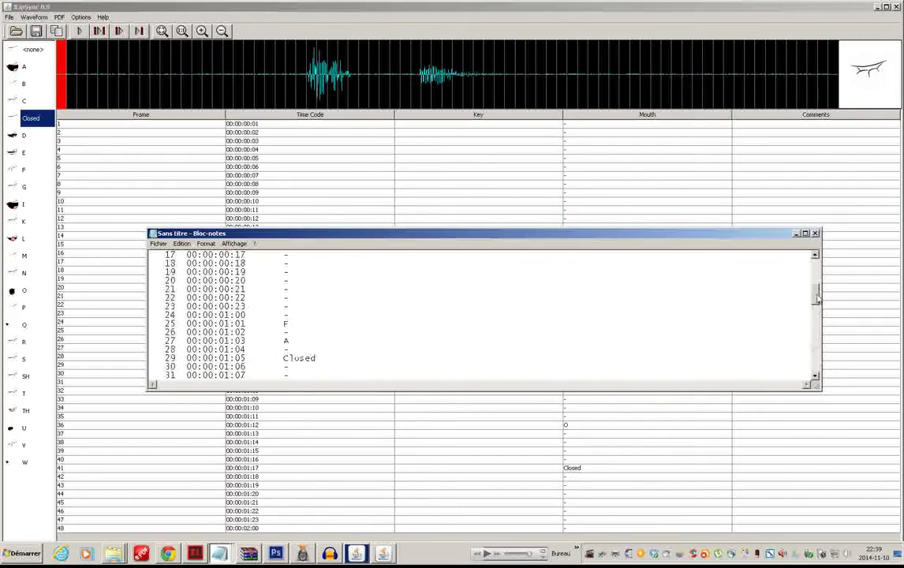
click(815, 234)
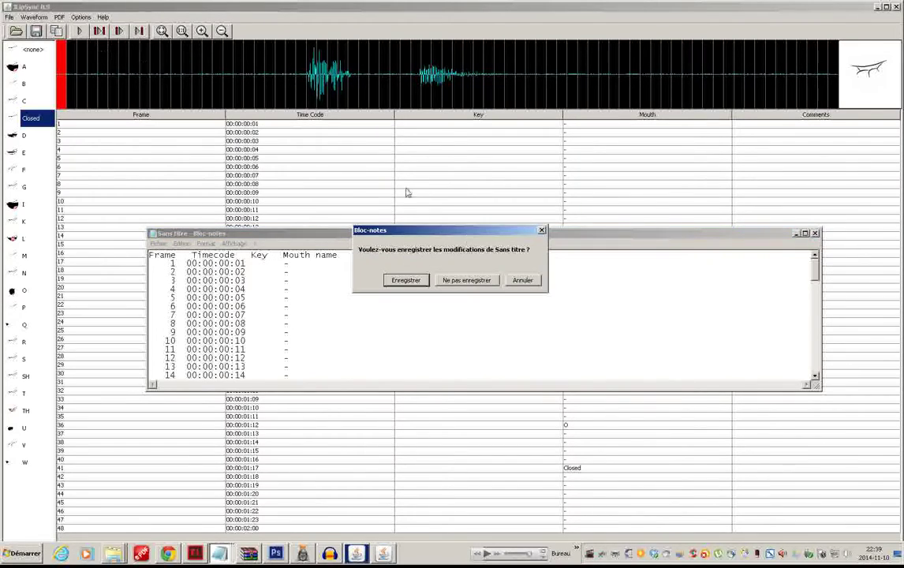
click(464, 281)
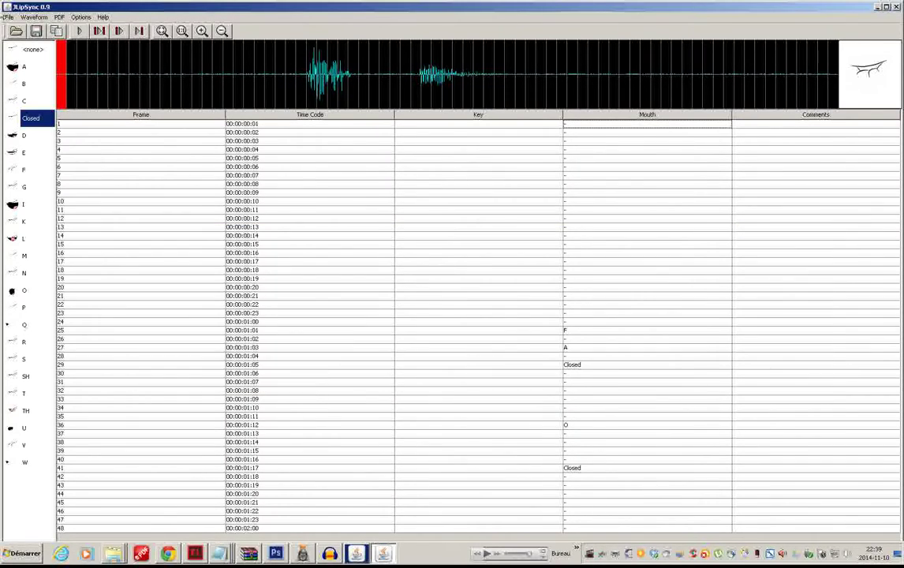
Step: Create an AVI file of the lip sync named test in the fafou_fait_des_trucs folder
click(8, 16)
click(9, 17)
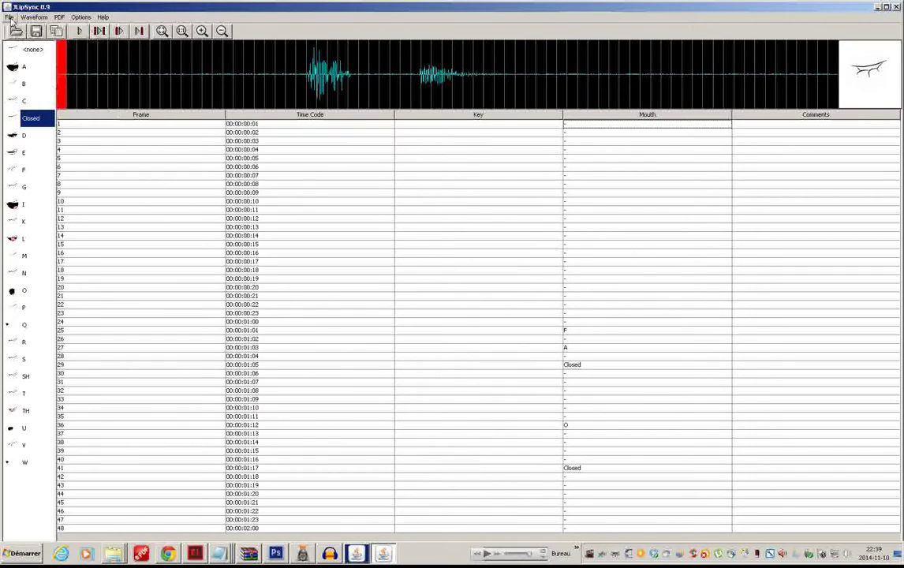
click(9, 17)
click(9, 17)
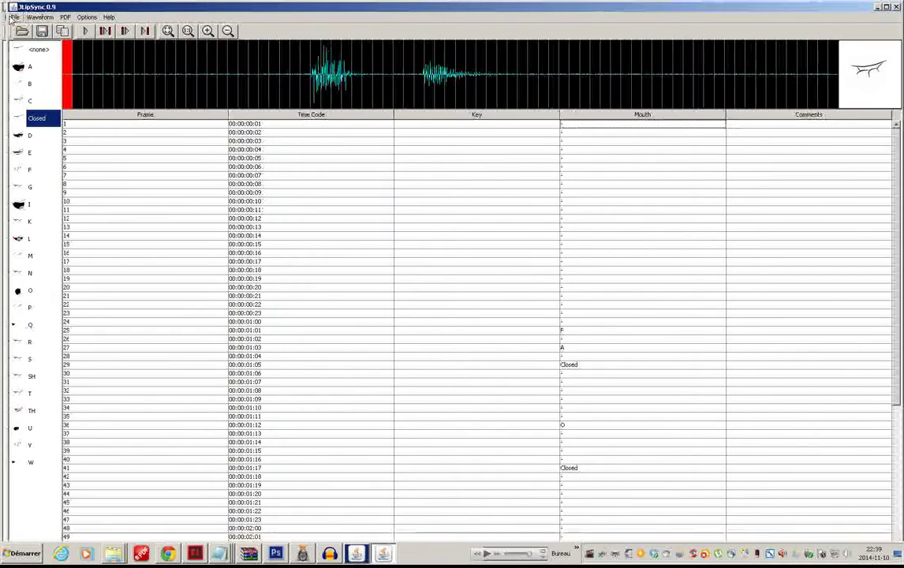
click(10, 18)
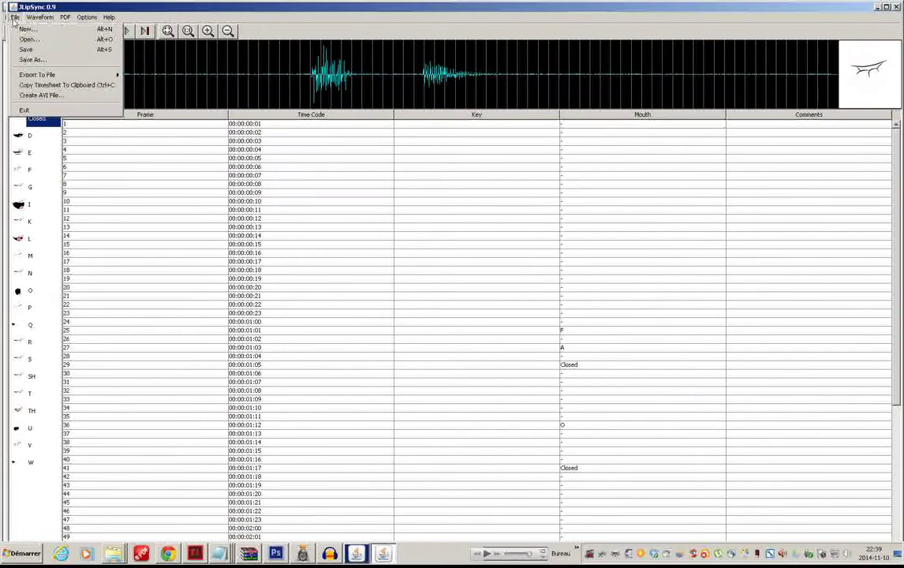
click(45, 95)
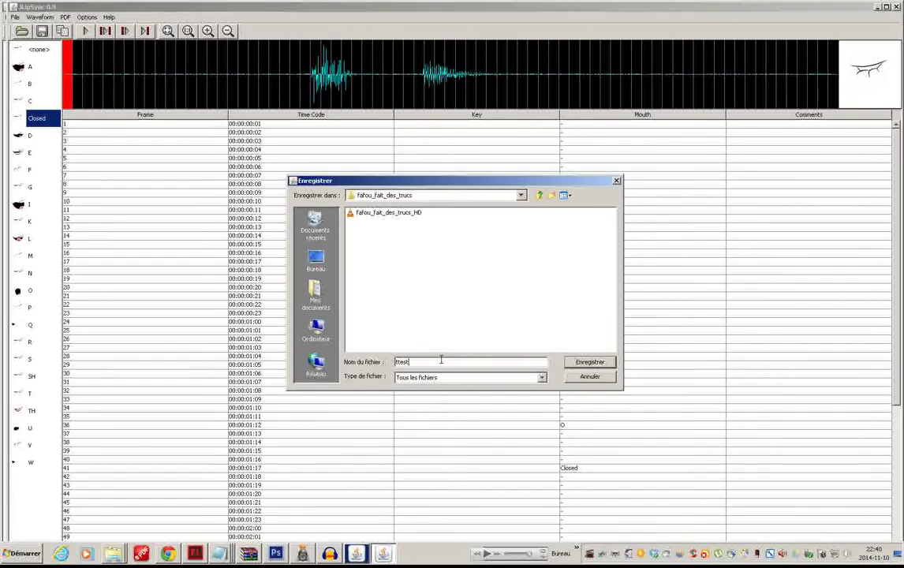
key(BackSpace)
key(BackSpace)
click(587, 361)
Step: Open the fafou_fait_des_trucs folder in Explorer, play the test video in VLC, and close the player
click(113, 553)
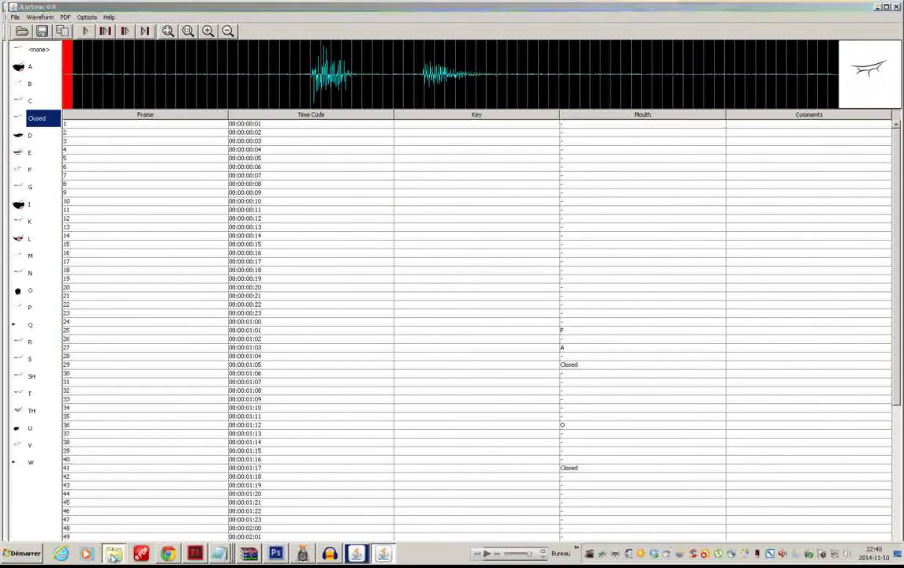
click(109, 515)
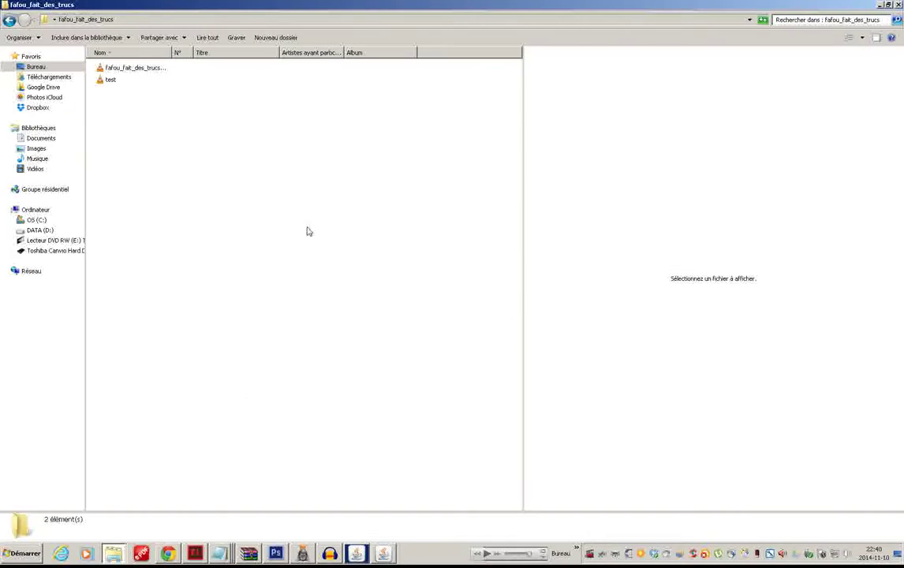
click(106, 82)
double_click(106, 82)
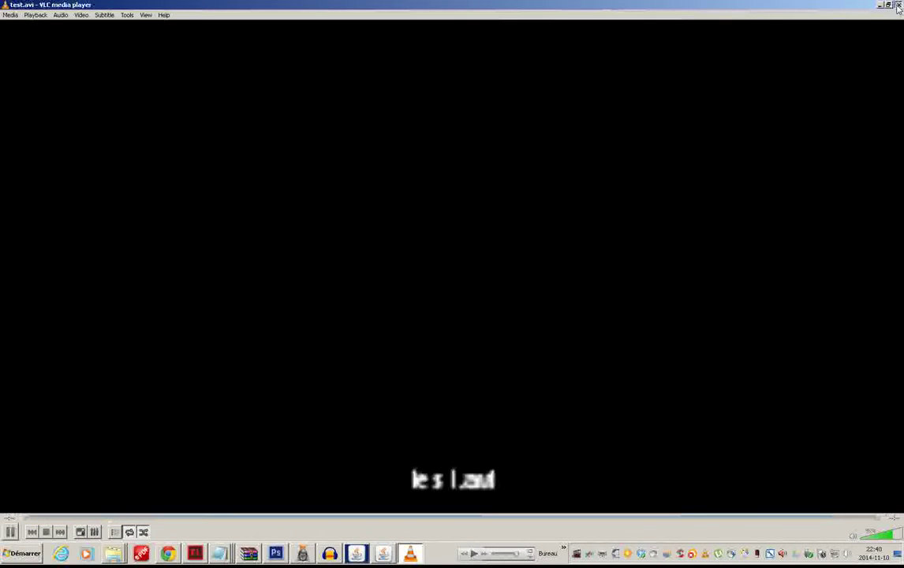
click(898, 4)
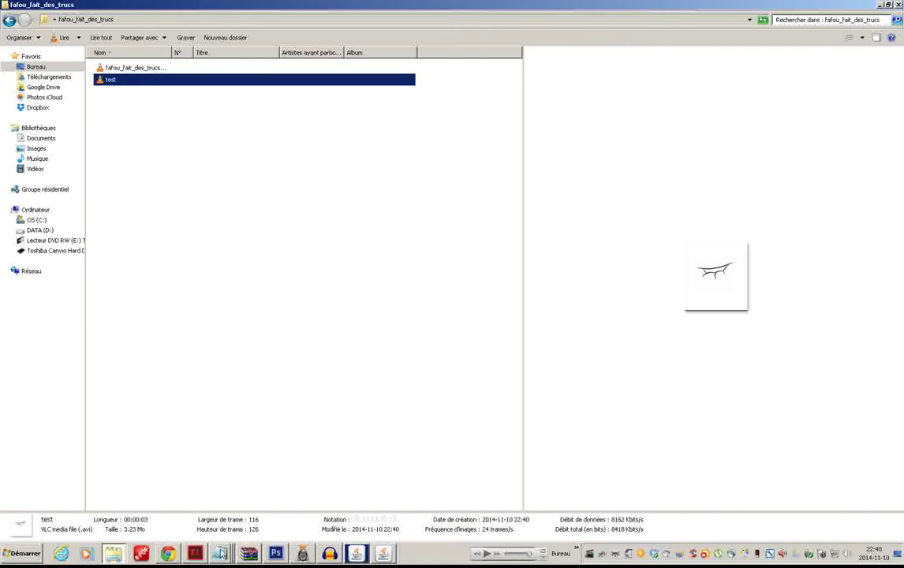
Step: Switch to the JLipSync window without a waveform and export its sheet as a Letter-size PDF named test
click(357, 554)
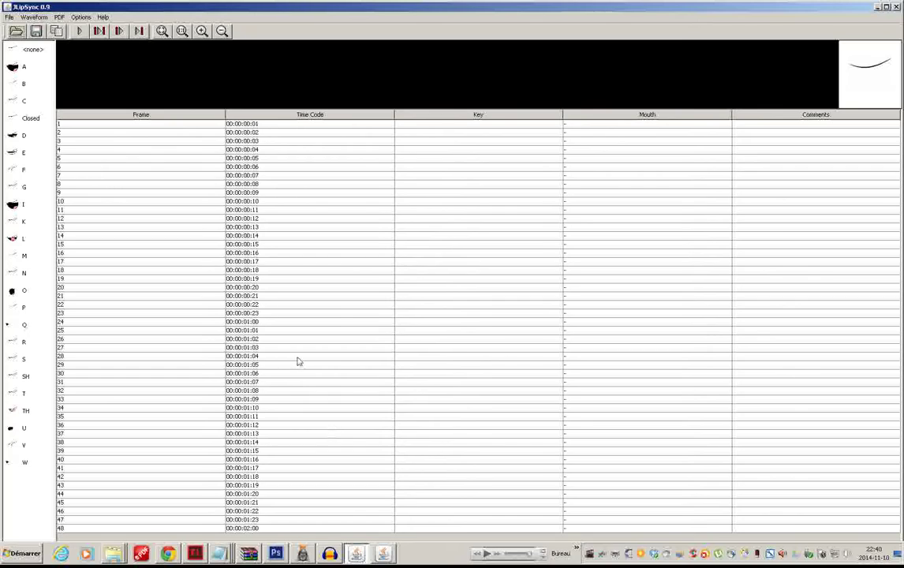
click(59, 18)
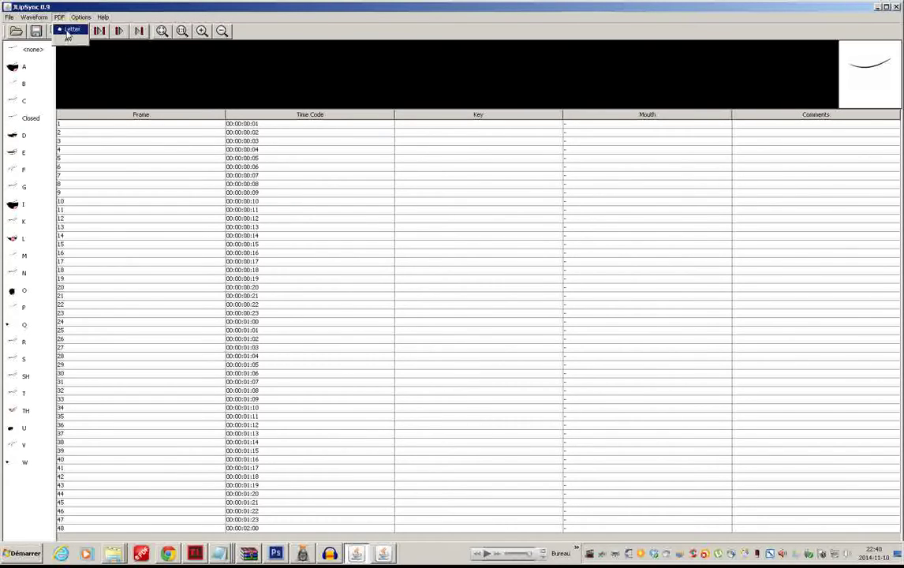
click(70, 32)
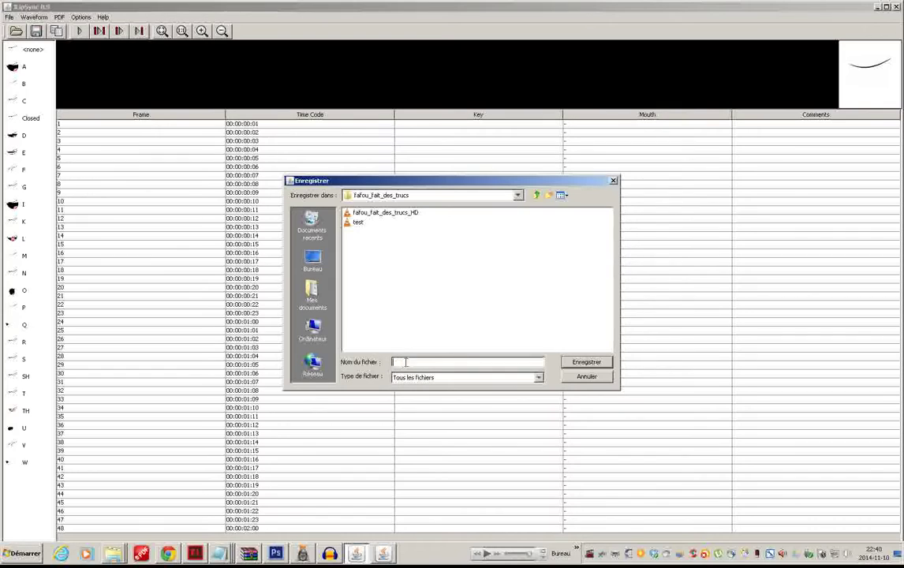
text(test)
click(586, 361)
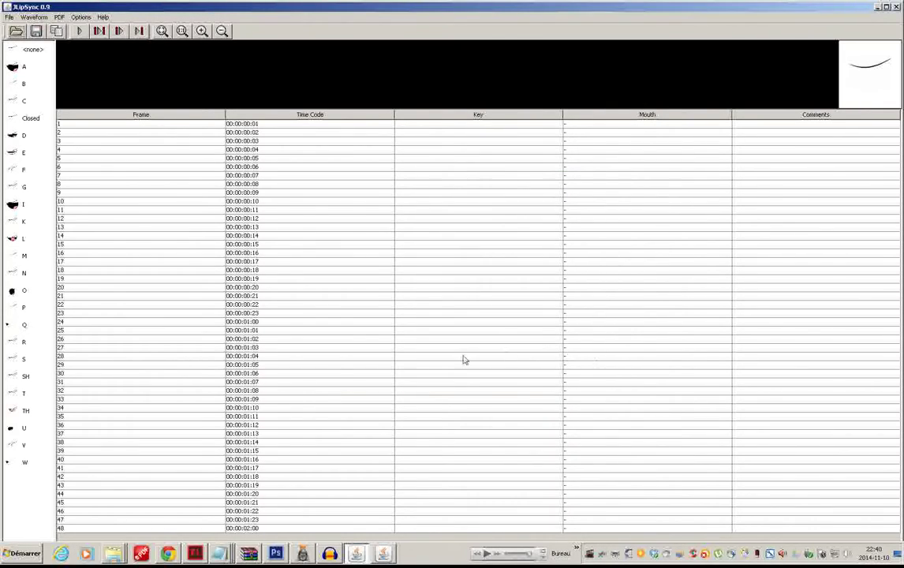
Step: Open the test PDF from the fafou_fait_des_trucs folder and examine its dialogue column down to row 50
click(113, 553)
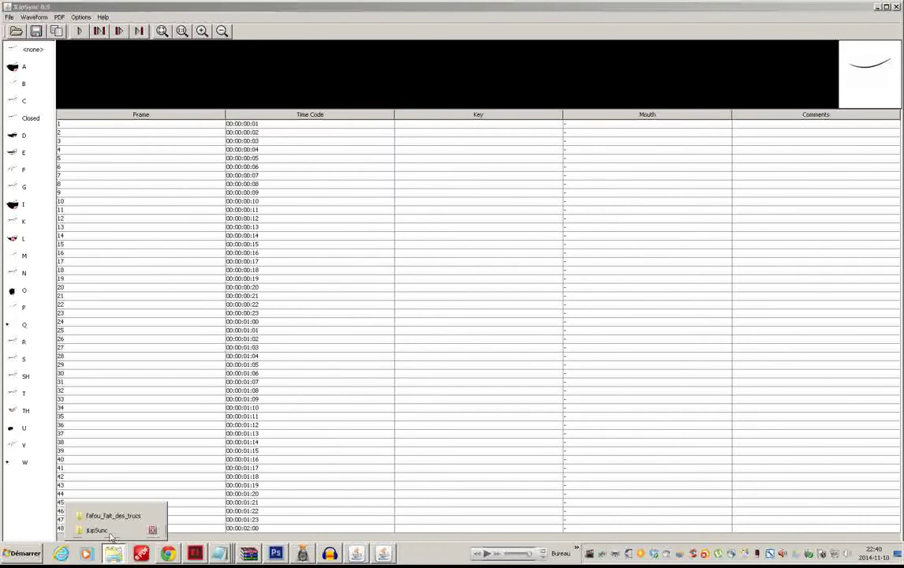
click(113, 515)
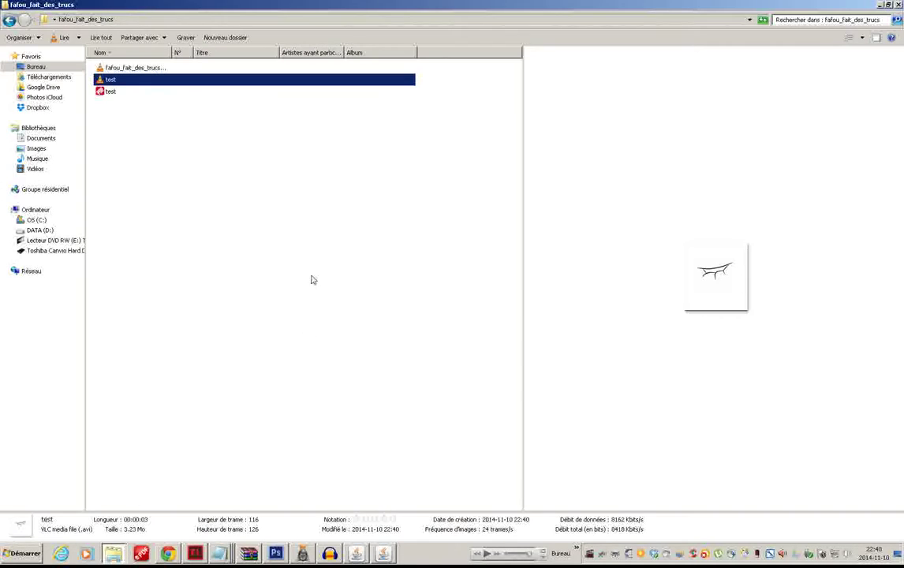
click(105, 93)
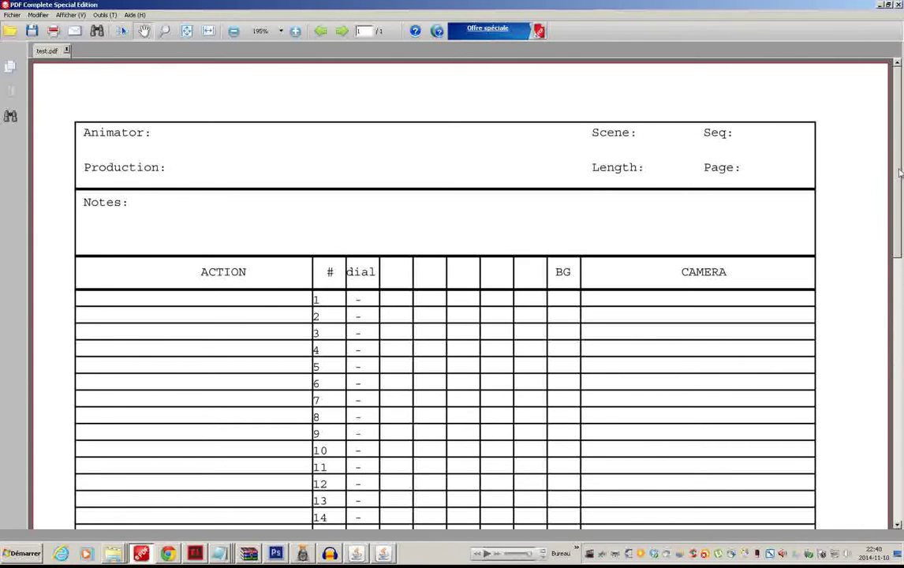
drag(900, 172, 861, 191)
scroll(441, 315, down, 3)
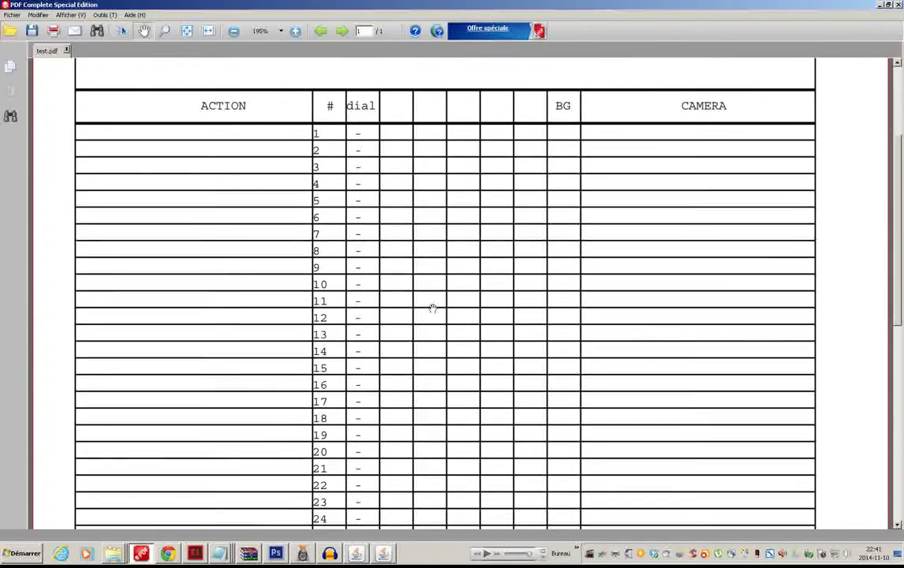
scroll(433, 308, down, 10)
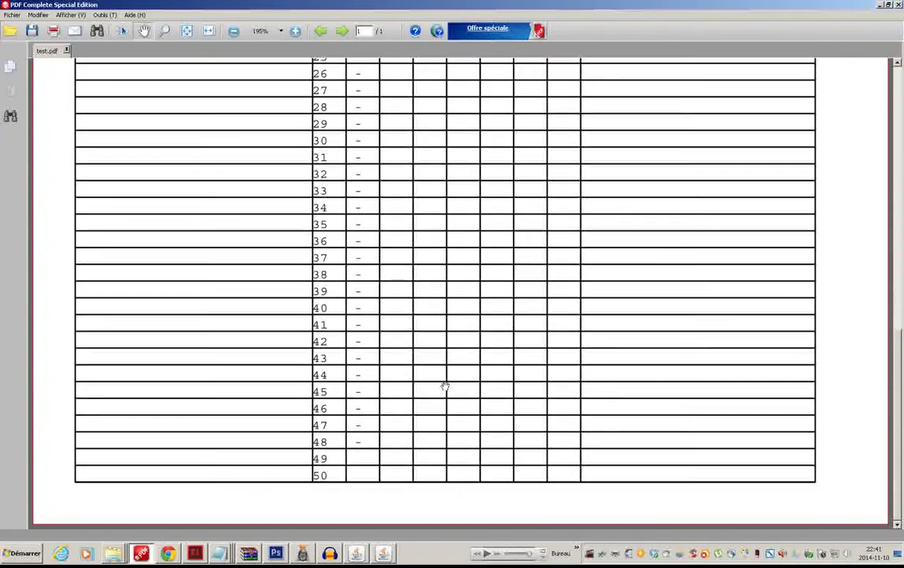
drag(898, 386, 847, 424)
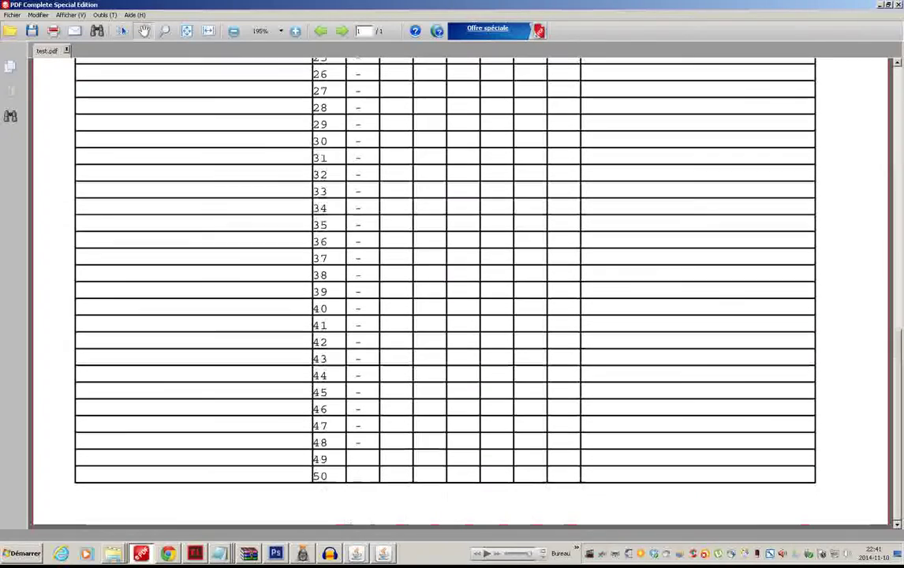
Step: Compare the two JLipSync windows and close the empty one, keeping the one with the voice waveform
click(357, 556)
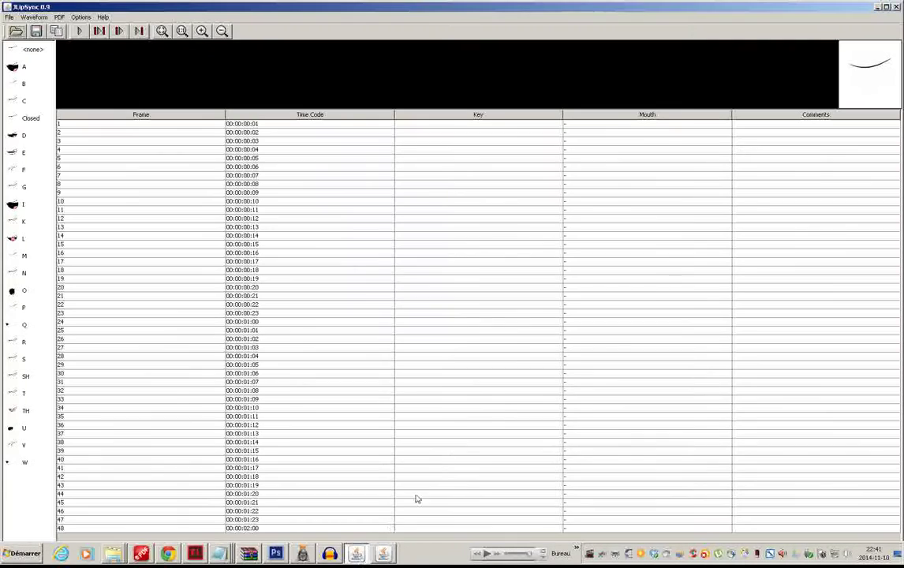
click(820, 219)
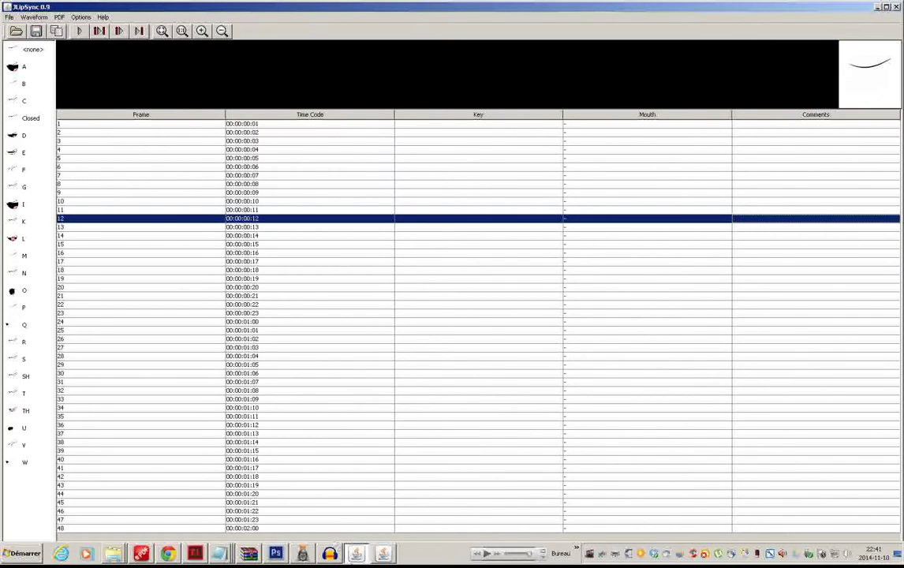
click(381, 553)
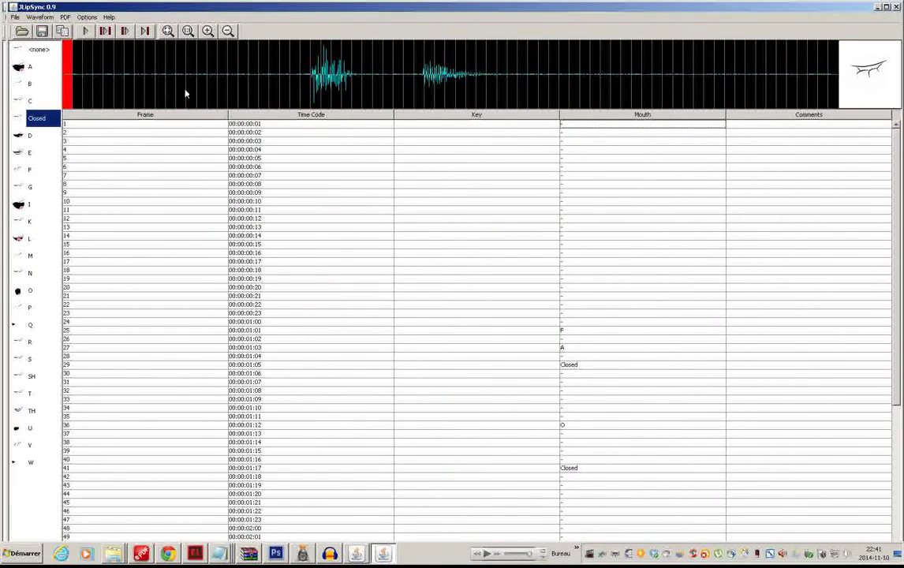
click(357, 552)
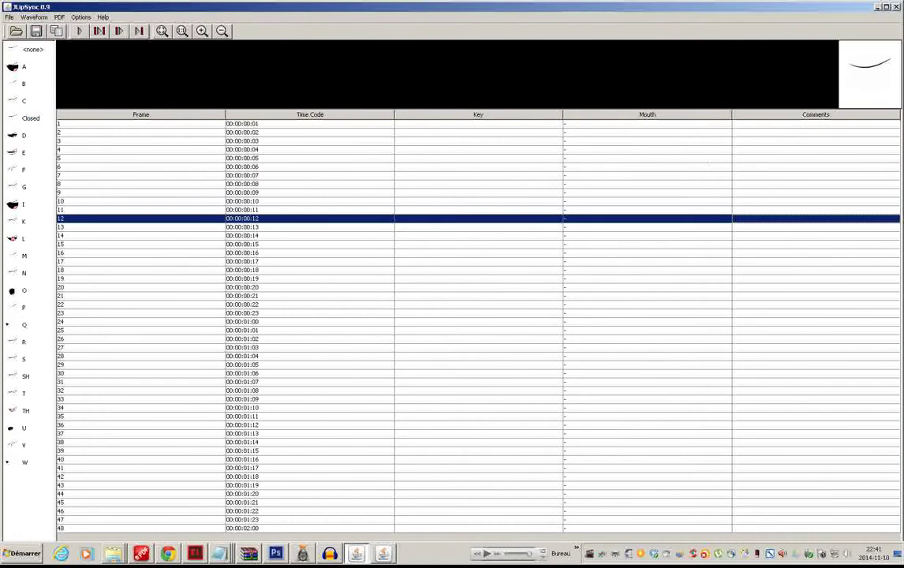
click(897, 6)
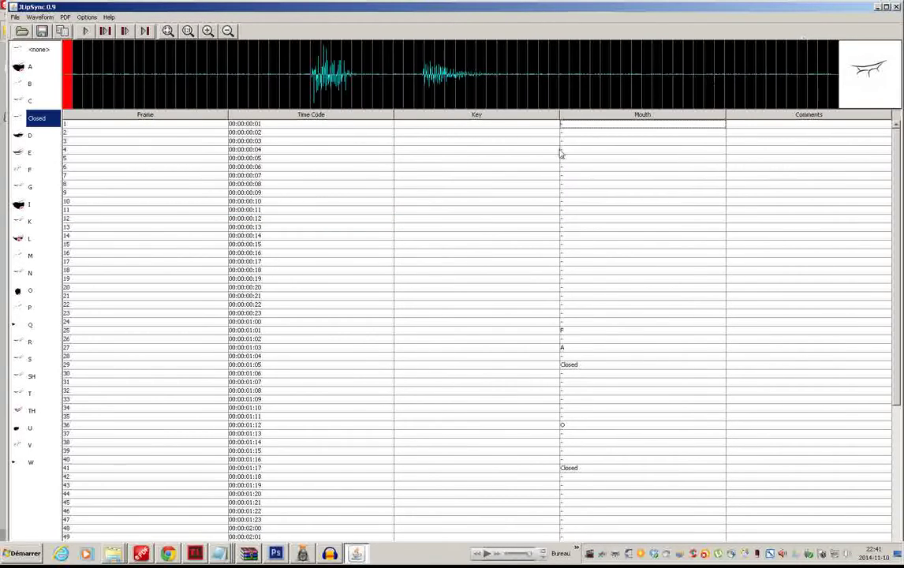
Step: Select frame 26 in the first sound on the waveform and review the whole exposure sheet's mouth assignments
click(310, 82)
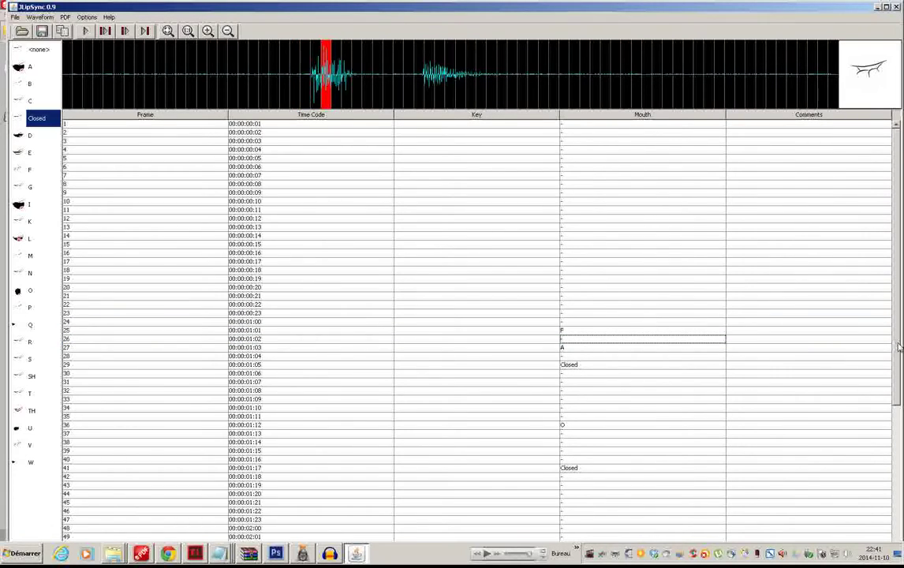
scroll(797, 312, down, 1)
click(887, 8)
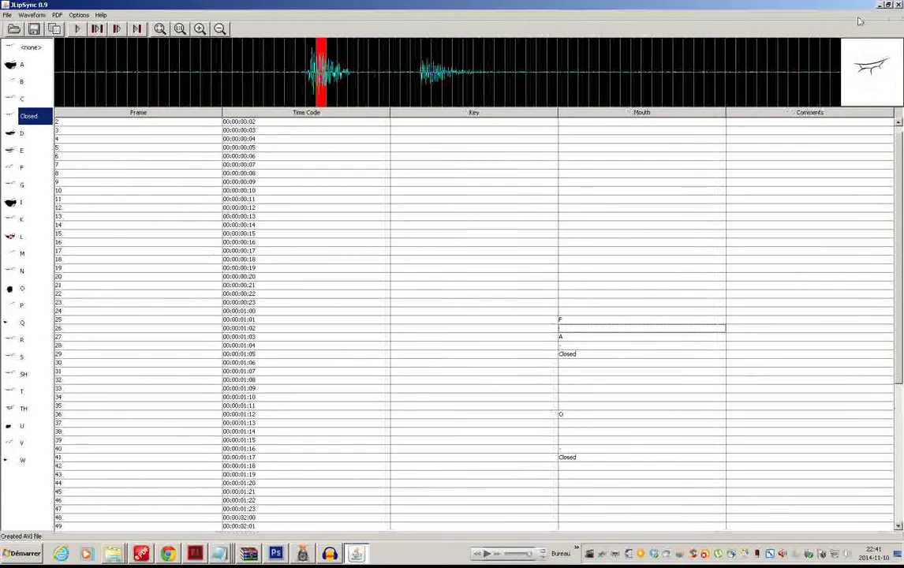
click(890, 5)
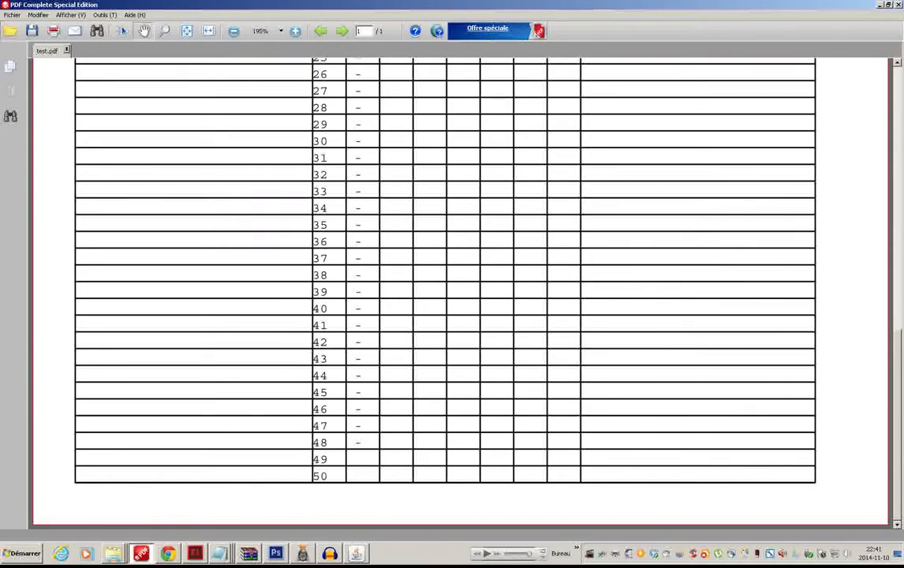
click(356, 555)
scroll(855, 420, down, 8)
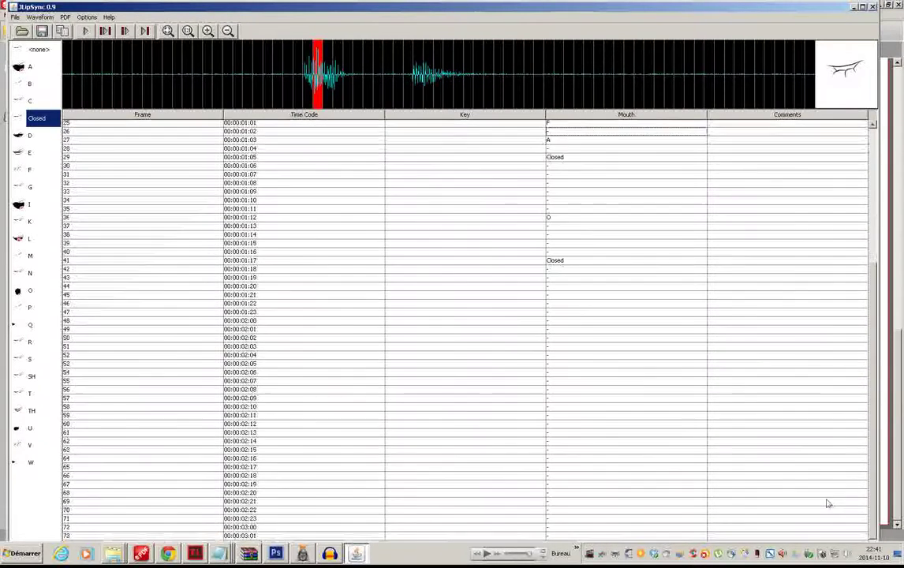
scroll(824, 500, up, 8)
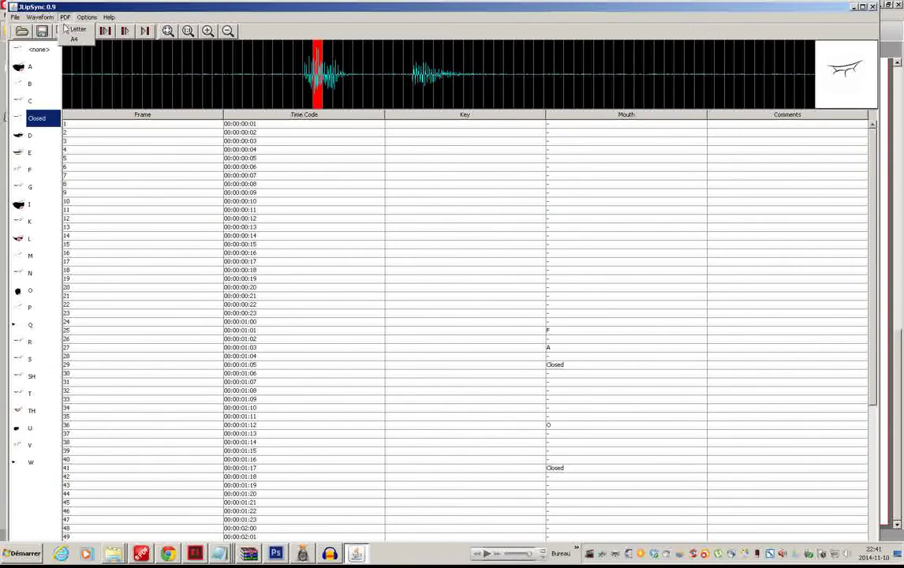
Step: Export the voice clip's exposure sheet as a Letter-size PDF named test.pdf in the fafou_fait_des_trucs folder
click(64, 30)
click(345, 232)
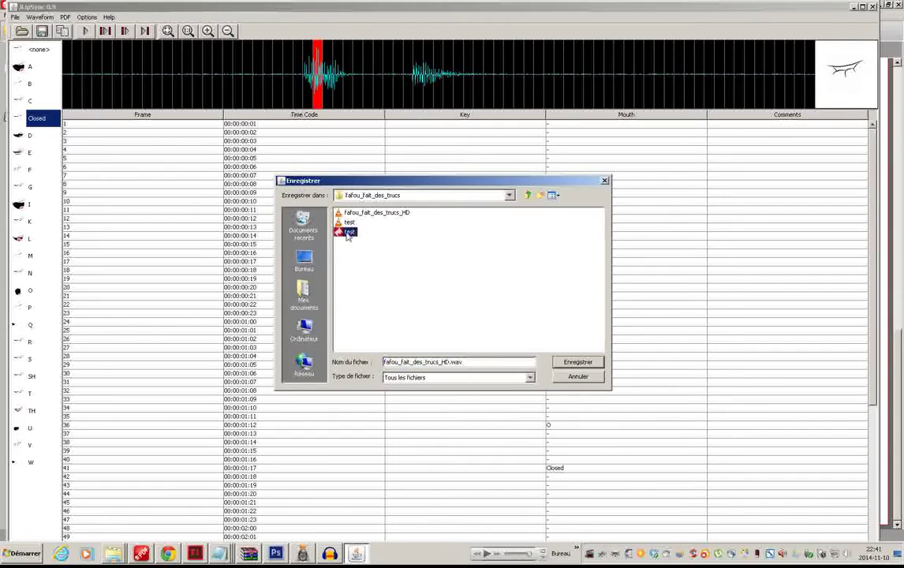
click(576, 362)
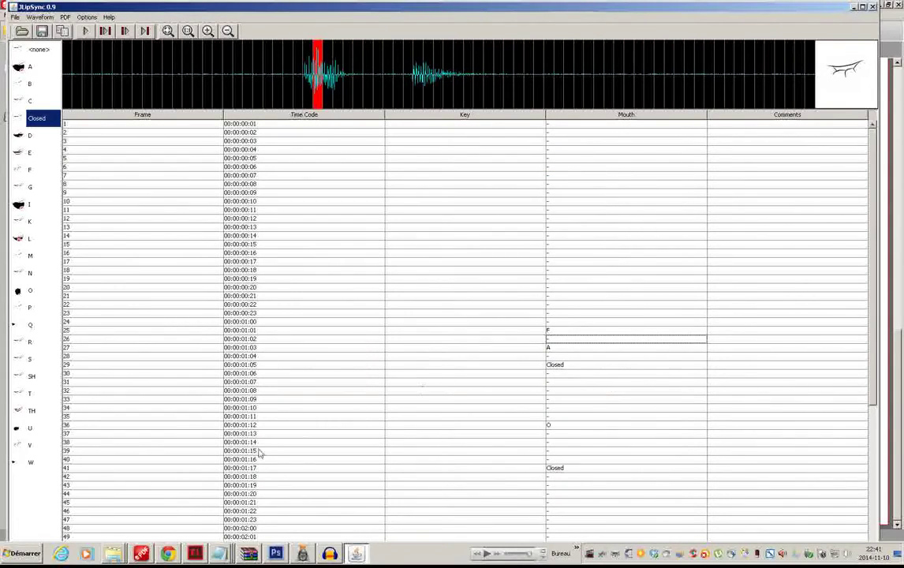
Step: Open the new test.pdf from the fafou_fait_des_trucs folder and examine the dialogue column across both pages
click(115, 553)
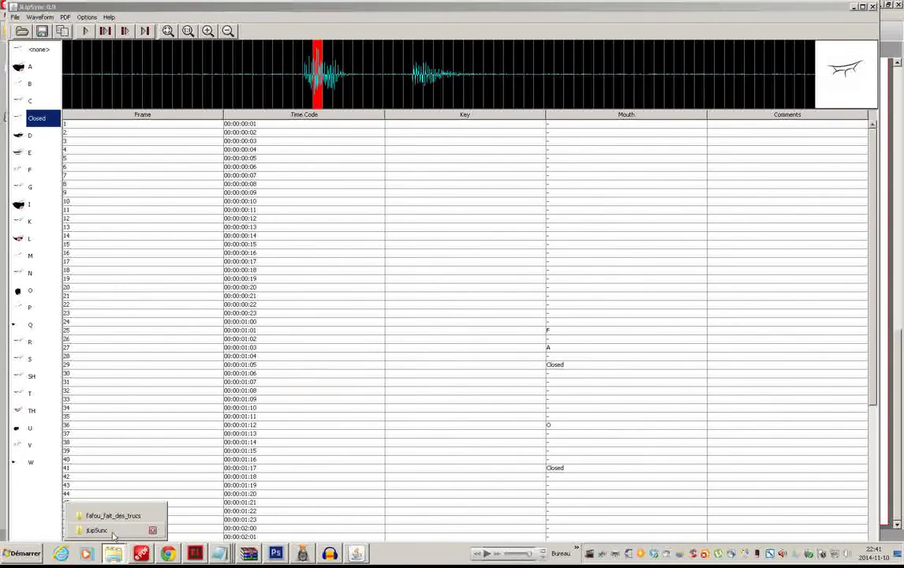
click(111, 516)
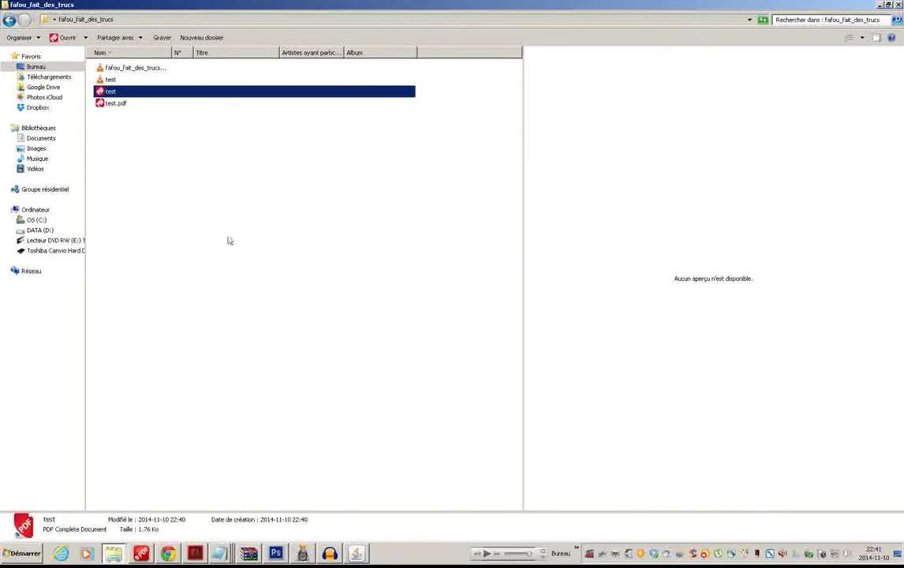
double_click(100, 104)
scroll(349, 155, down, 10)
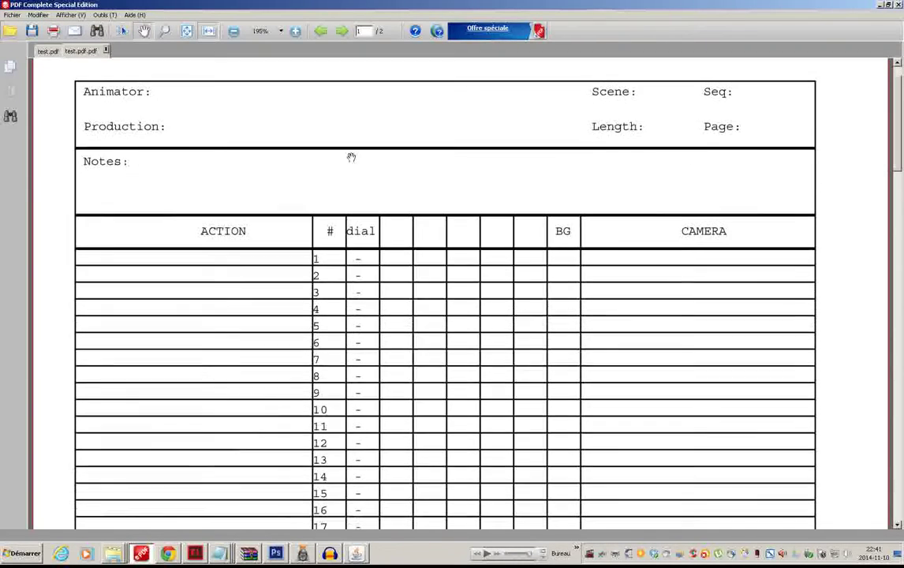
scroll(323, 327, down, 10)
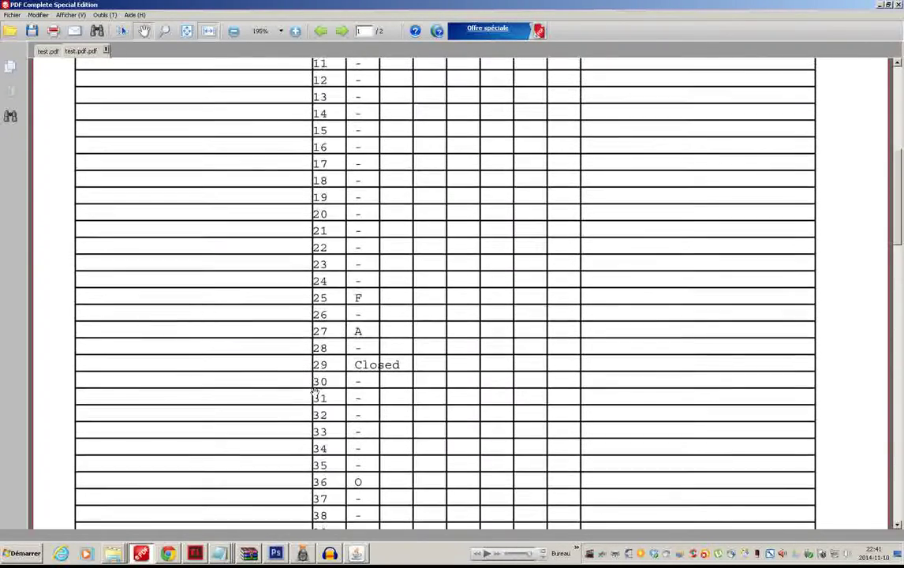
scroll(339, 342, down, 9)
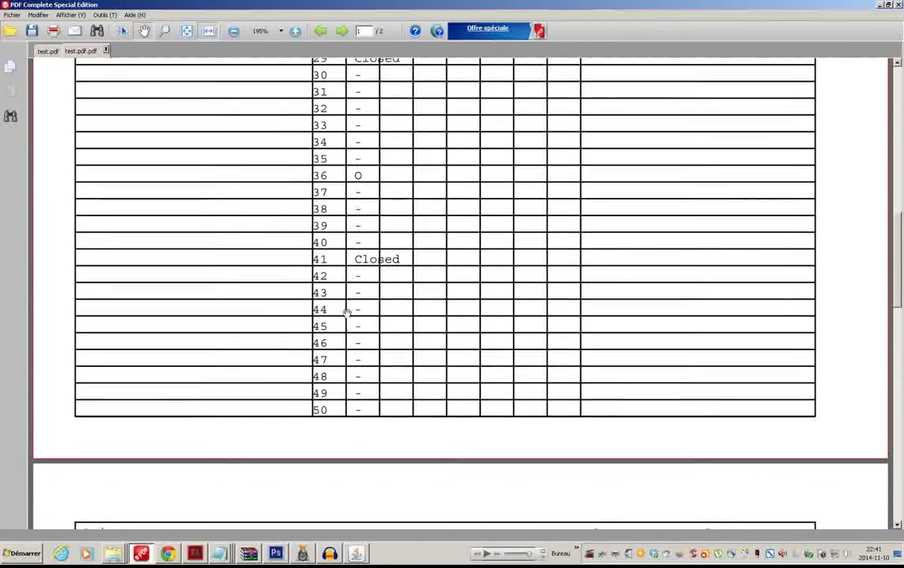
scroll(340, 373, down, 7)
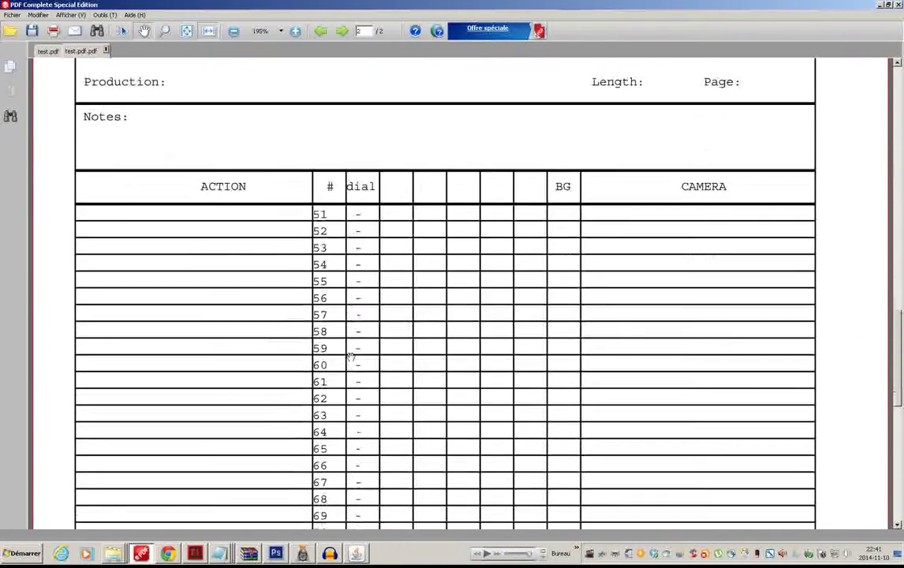
scroll(406, 274, up, 15)
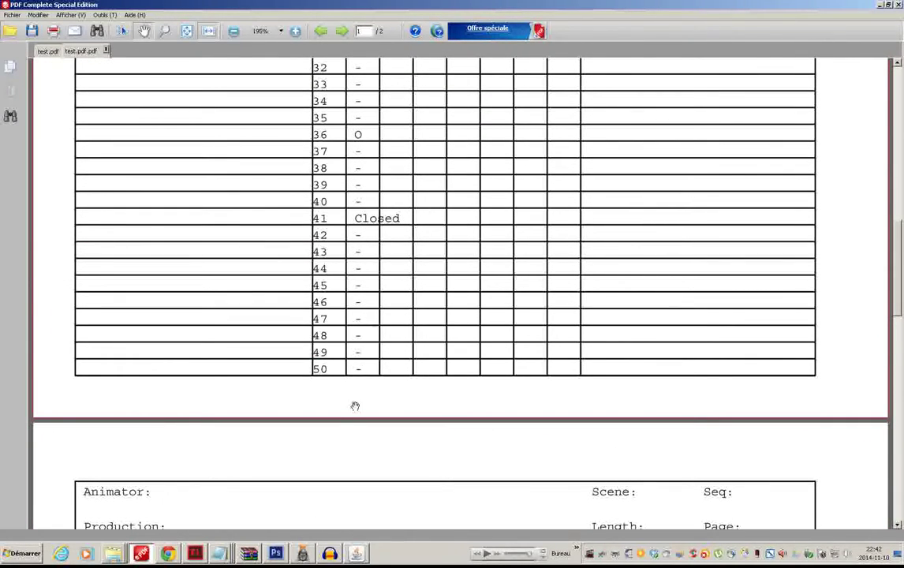
Step: Switch back to JLipSync and set the mouth of frame 28 to <none>
key(alt+Tab)
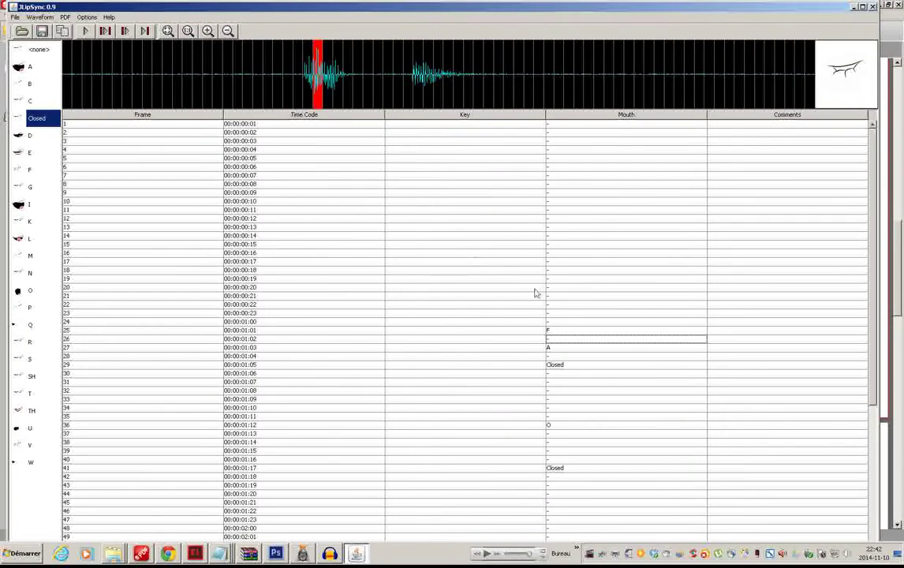
click(557, 357)
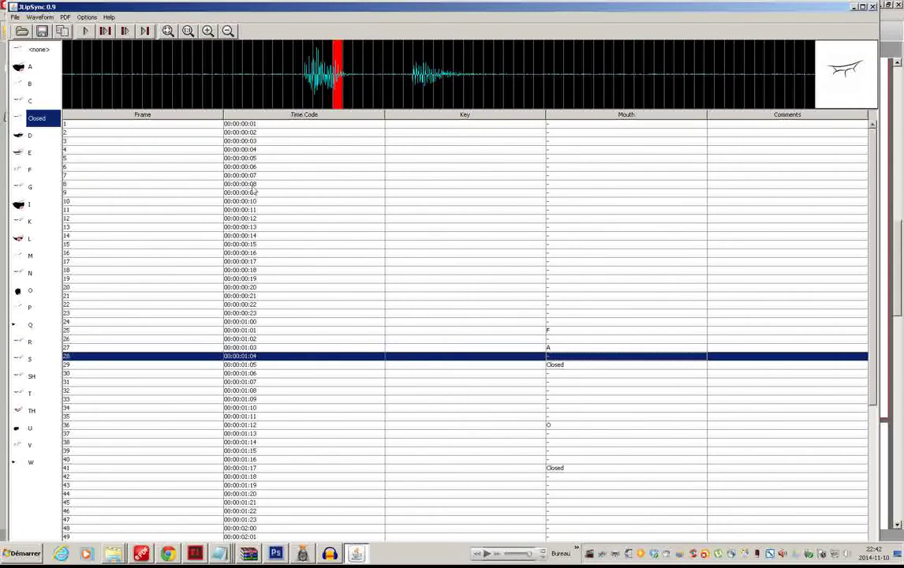
click(36, 50)
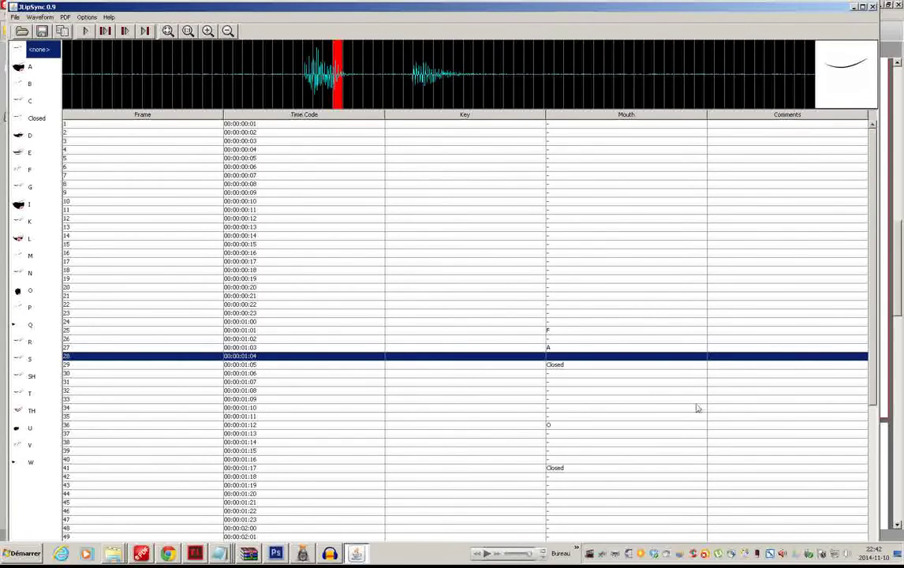
Step: Review the mouth preview for frames 25 and 26 and through the second sound up to frame 39
click(571, 340)
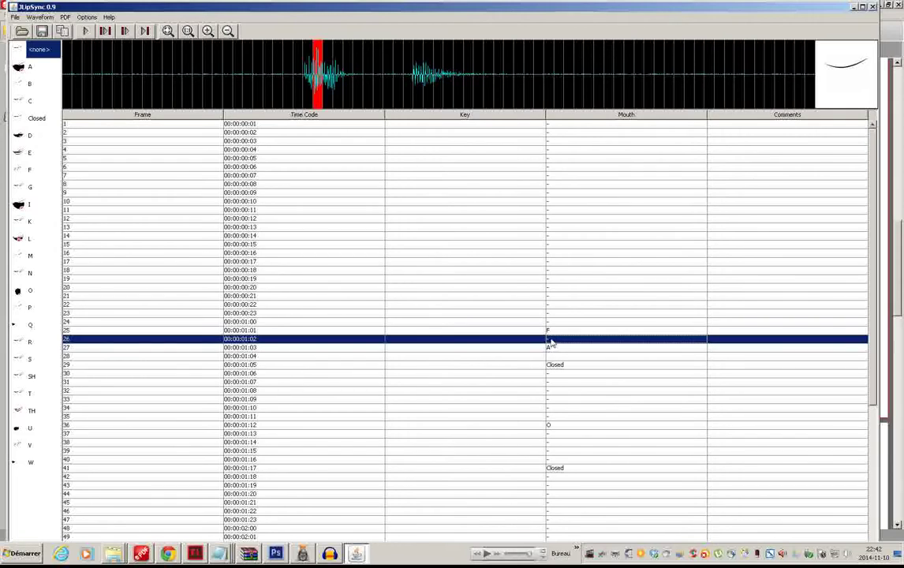
click(555, 332)
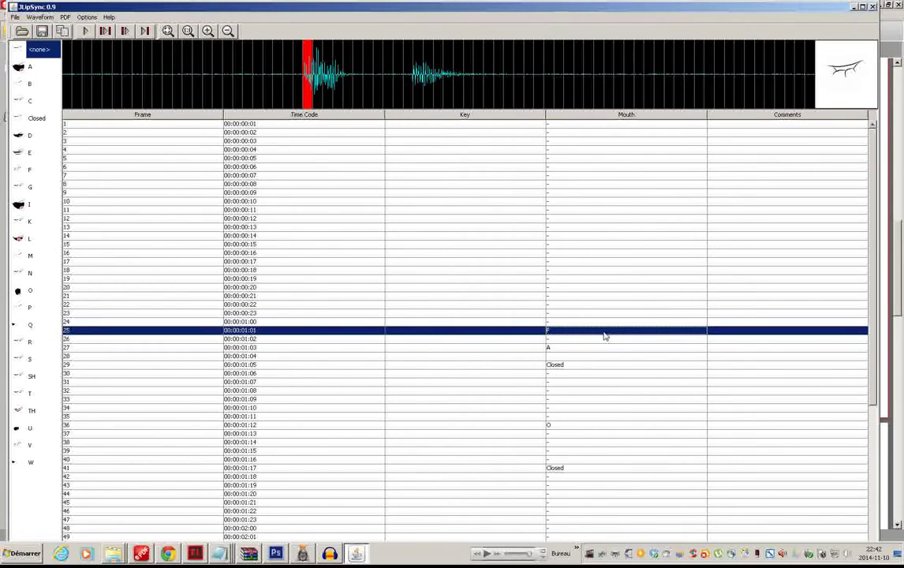
click(604, 340)
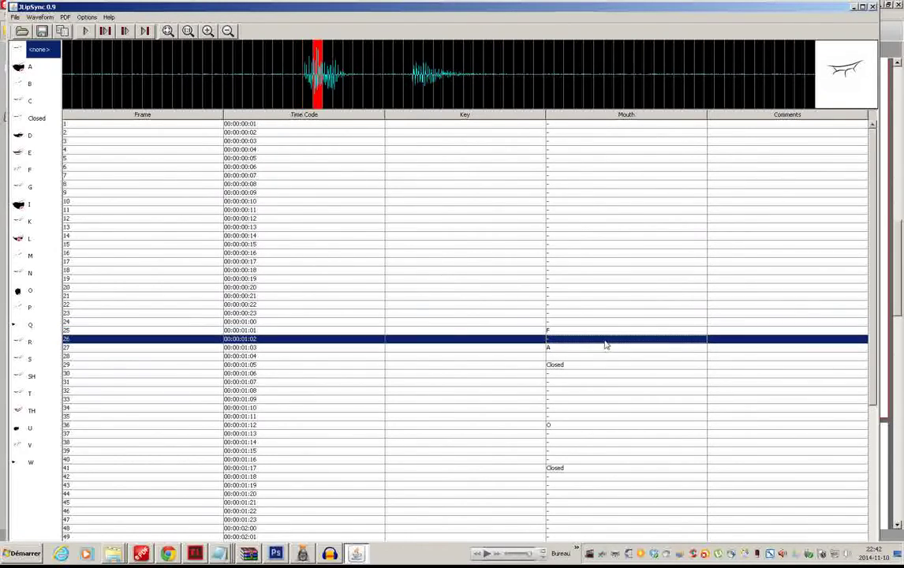
click(602, 332)
drag(606, 359, 589, 426)
click(583, 453)
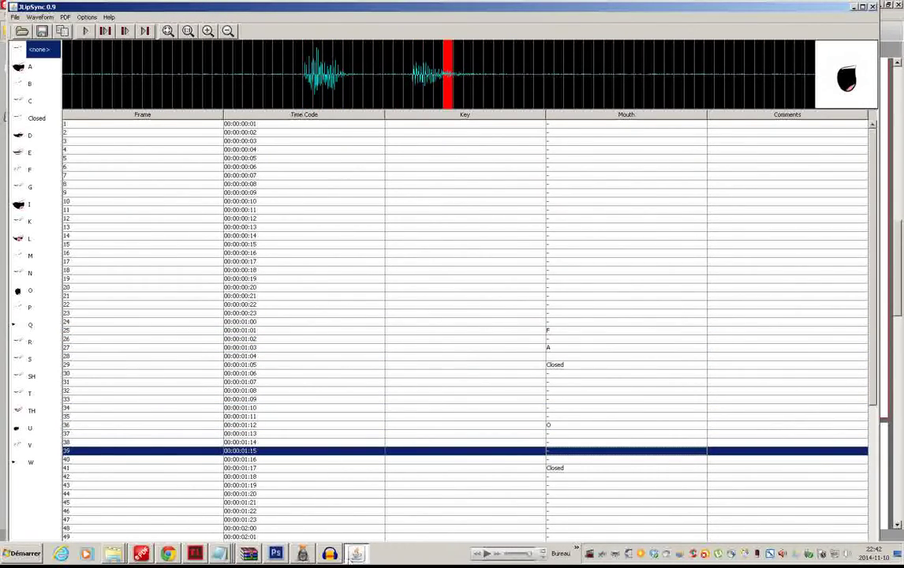
mouse_move(352, 554)
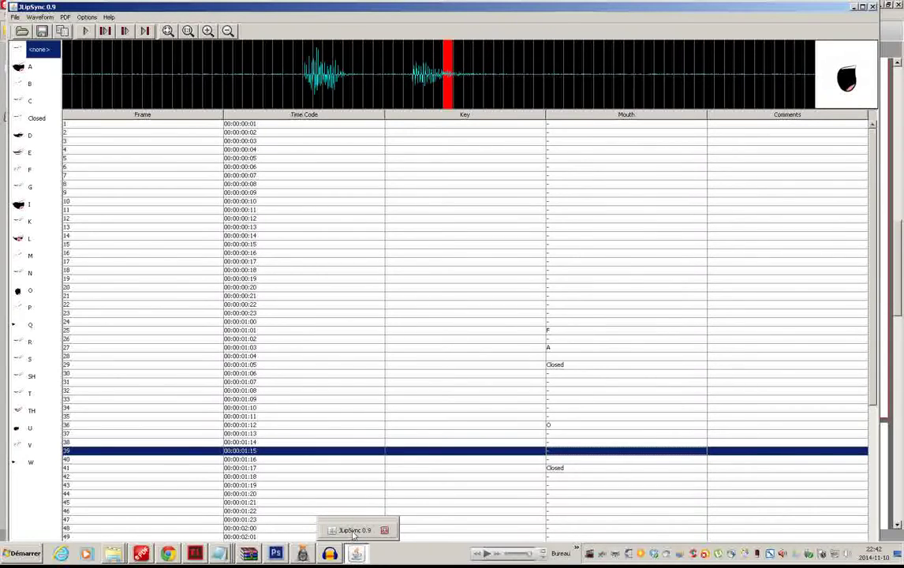